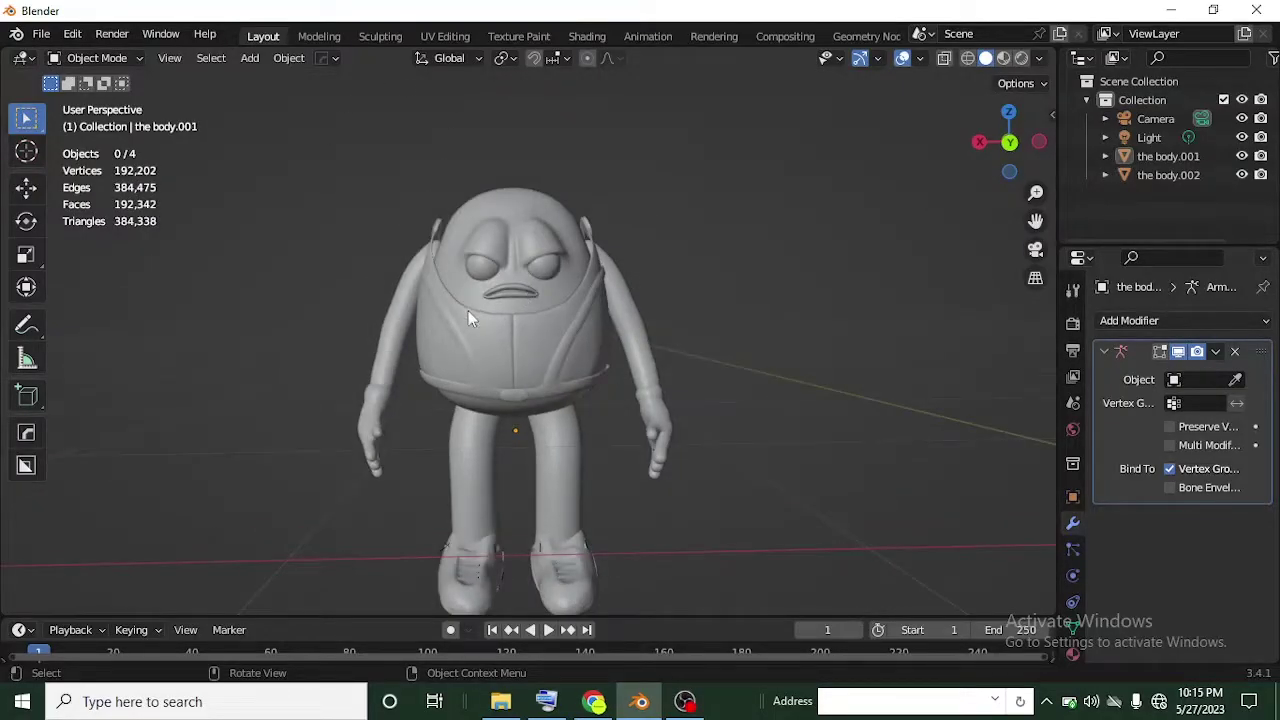
Duplicate both body objects and place the copy to the right of the original along X.
{"action": "left_click_drag", "start_coordinate": [365, 140], "coordinate": [761, 597]}
{"action": "right_click", "coordinate": [541, 339]}
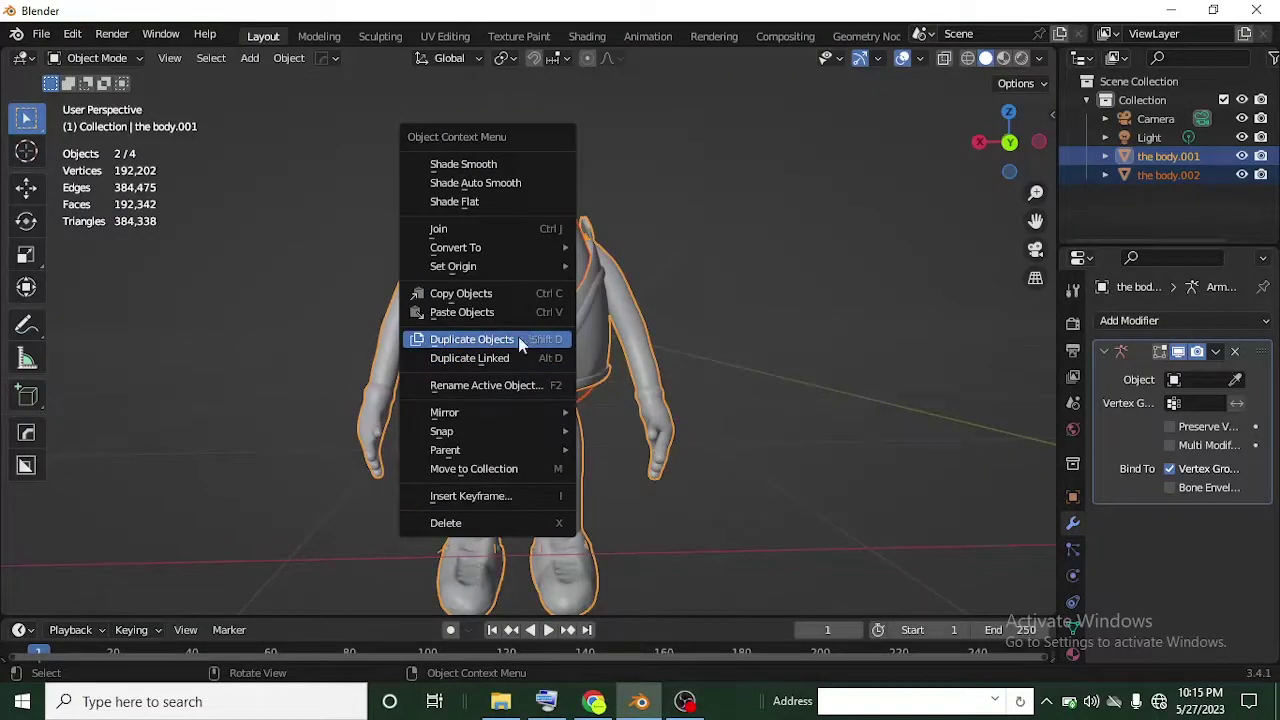
{"action": "left_click", "coordinate": [518, 339]}
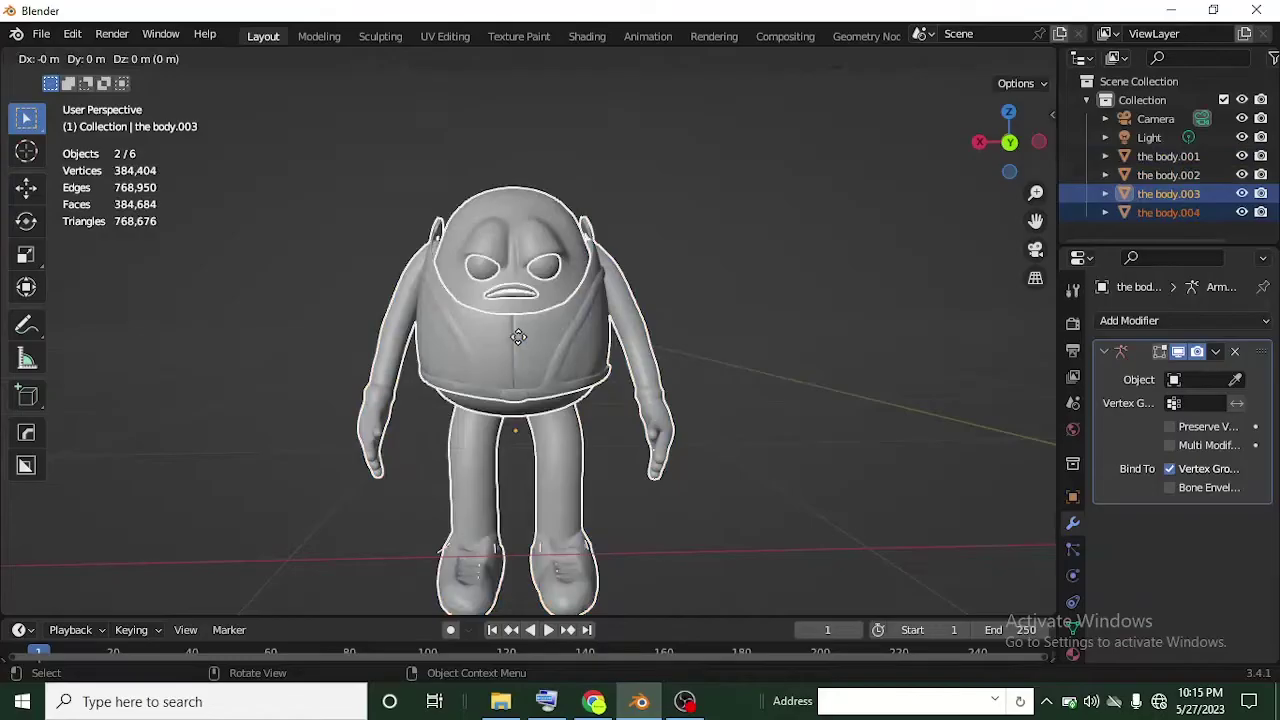
{"action": "key", "text": "x"}
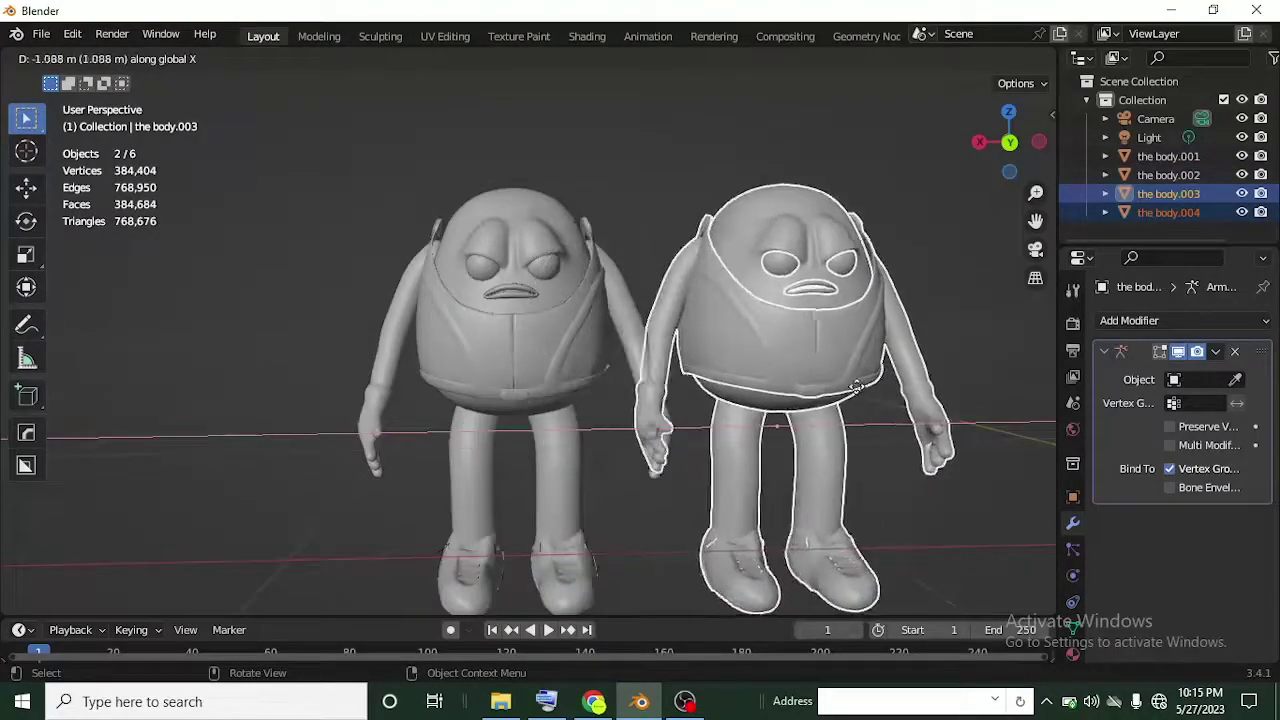
{"action": "left_click", "coordinate": [881, 419]}
{"action": "scroll", "coordinate": [880, 418], "scroll_direction": "down", "scroll_amount": 2}
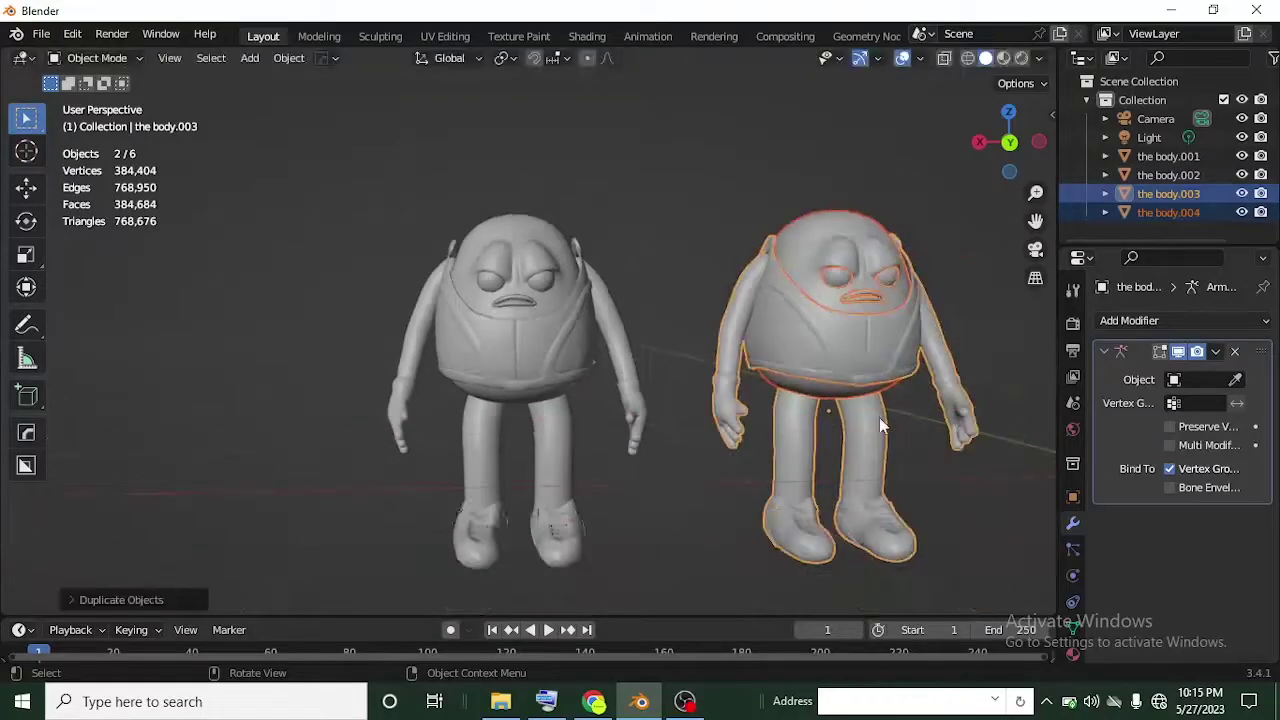
{"action": "middle_click_drag", "start_coordinate": [879, 417], "coordinate": [701, 433], "text": "shift"}
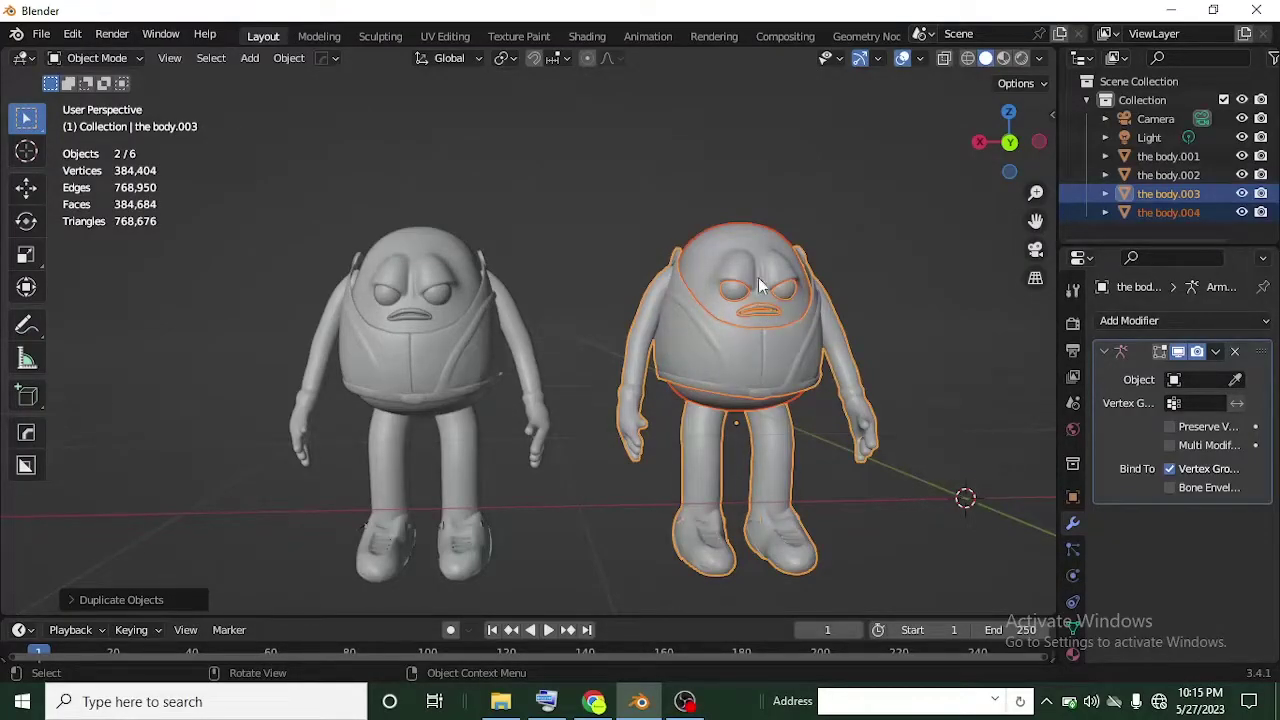
Select the left character's body.001 mesh and enter Edit Mode.
{"action": "left_click", "coordinate": [463, 258]}
{"action": "middle_click_drag", "start_coordinate": [463, 258], "coordinate": [490, 405]}
{"action": "scroll", "coordinate": [388, 378], "scroll_direction": "up", "scroll_amount": 2}
{"action": "middle_click_drag", "start_coordinate": [403, 378], "coordinate": [632, 428]}
{"action": "left_click", "coordinate": [717, 505]}
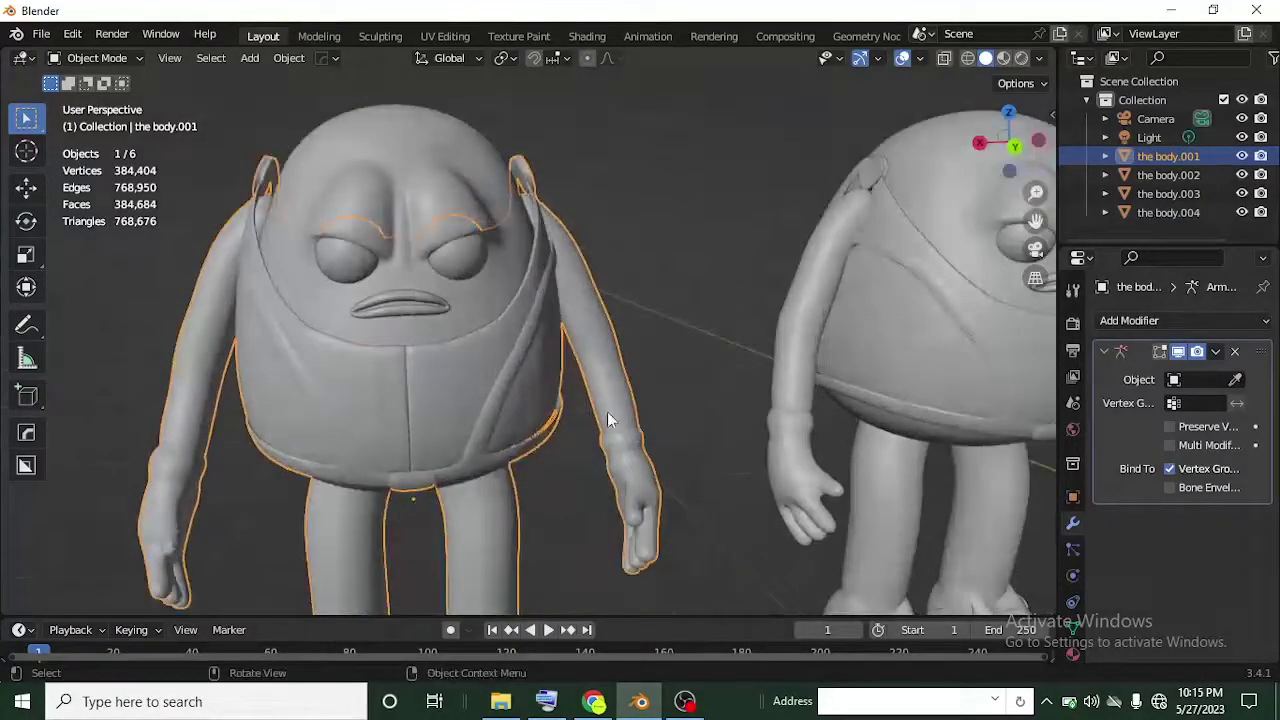
{"action": "key", "text": "ctrl+Tab"}
{"action": "key", "text": "Tab"}
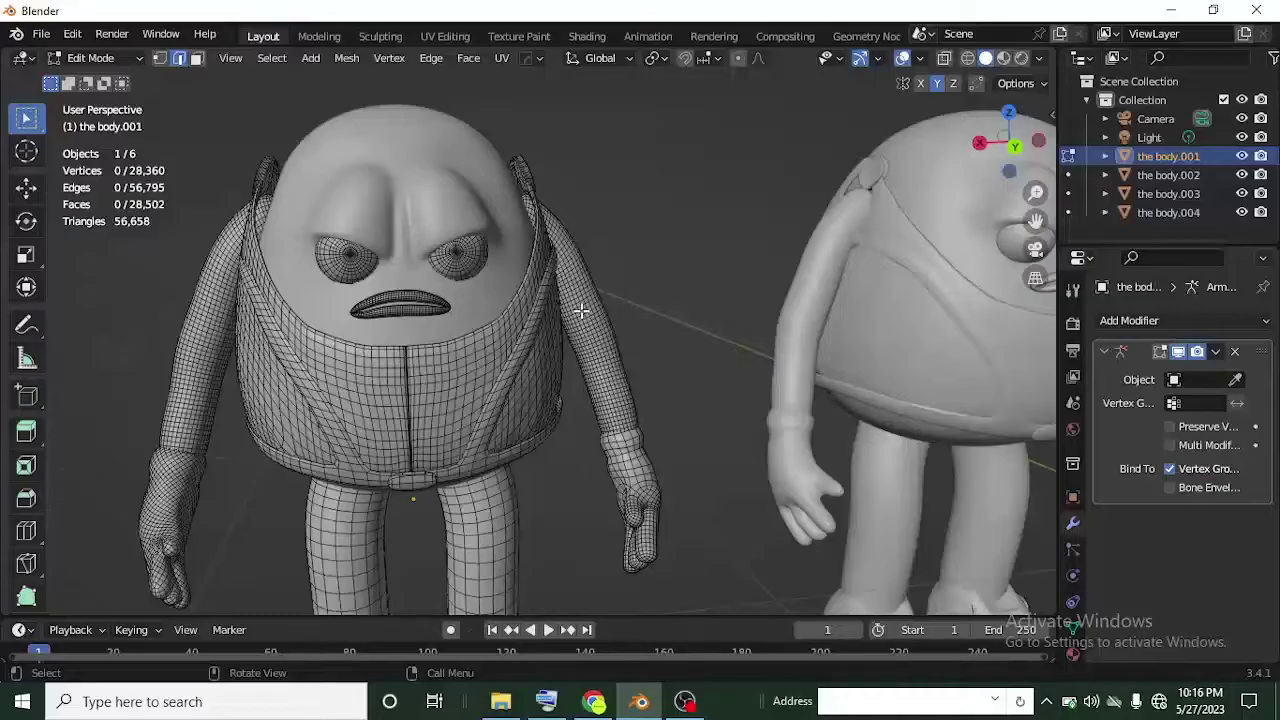
Separate one linked arm into its own object, body.005, then return to Object Mode.
{"action": "key", "text": "l"}
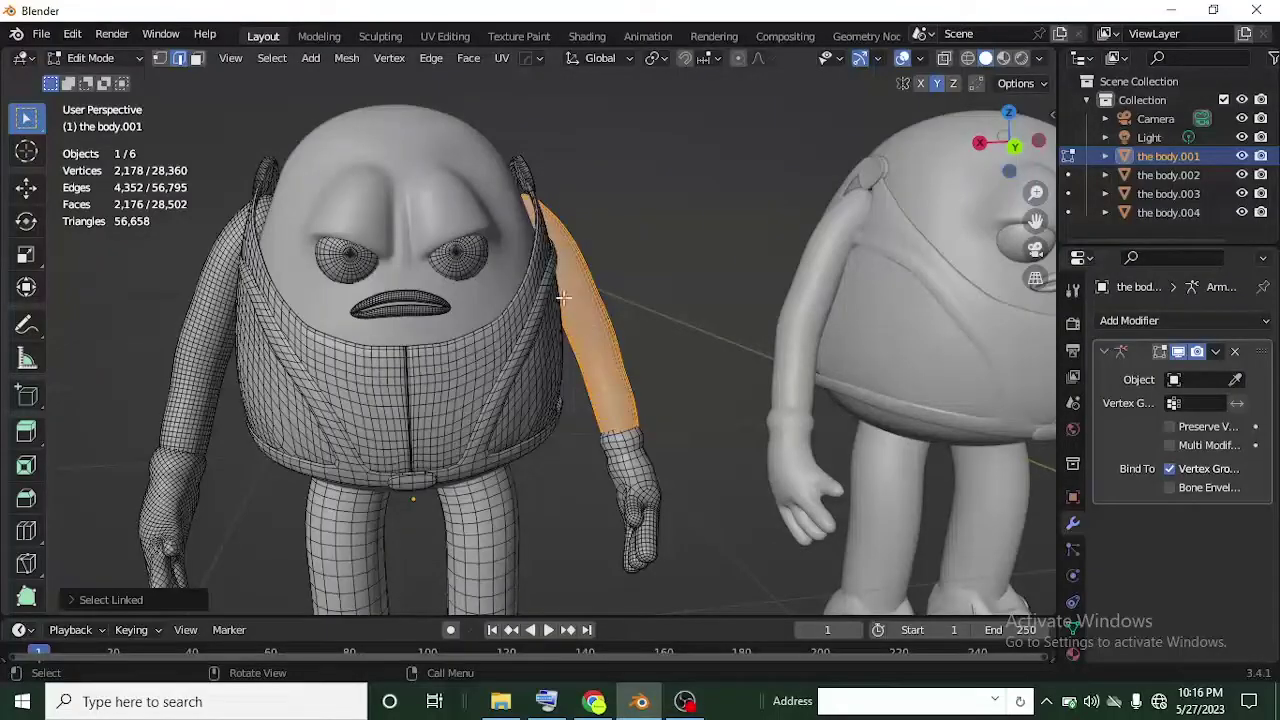
{"action": "key", "text": "p"}
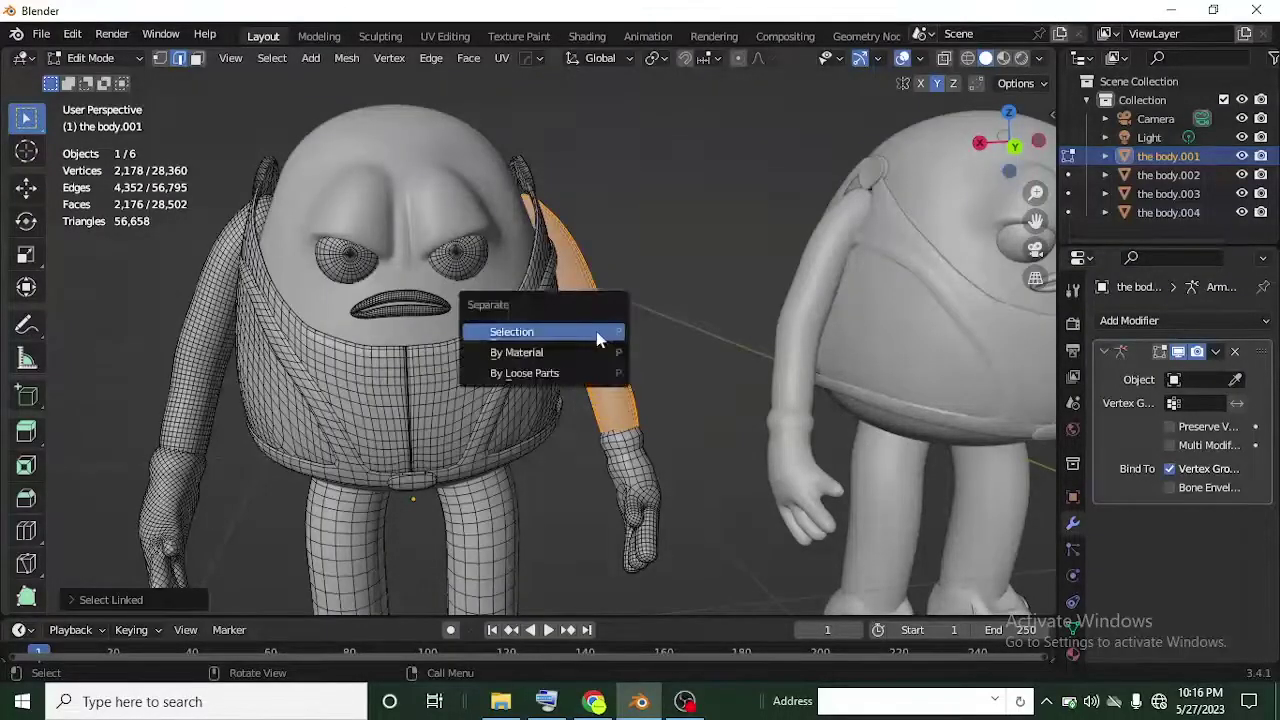
{"action": "left_click", "coordinate": [595, 332]}
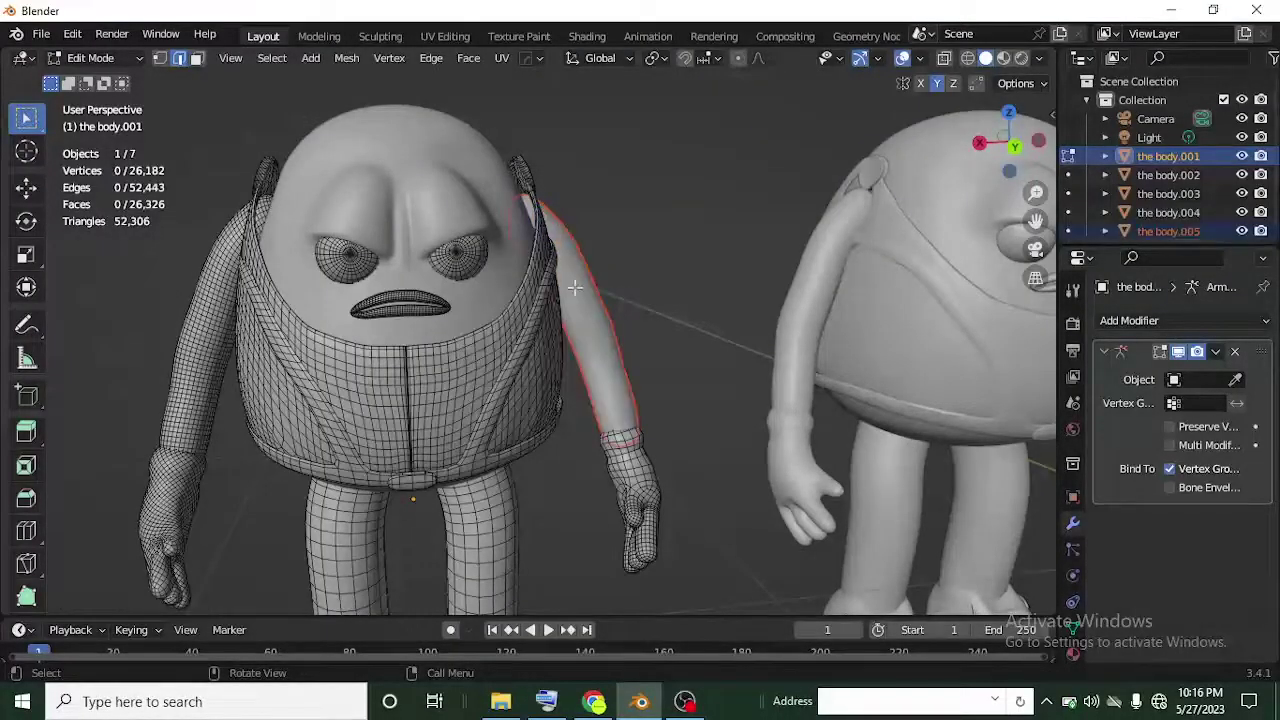
{"action": "left_click", "coordinate": [126, 58]}
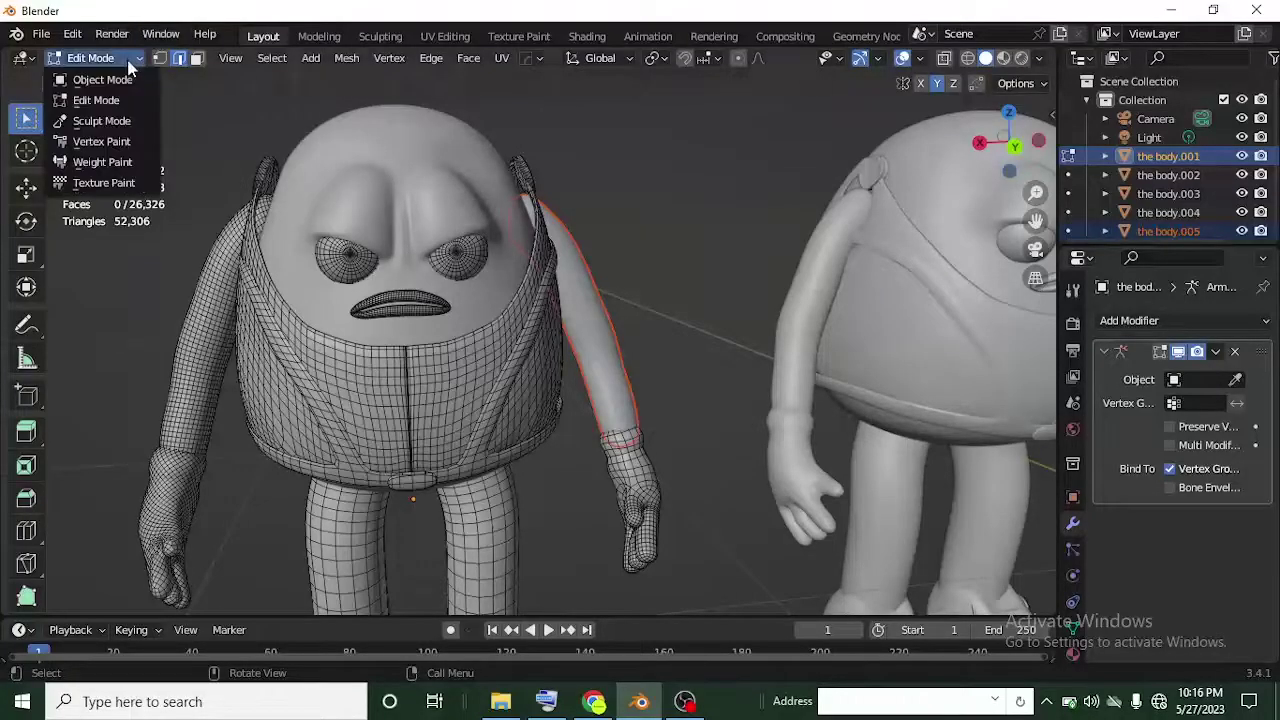
{"action": "left_click", "coordinate": [128, 80]}
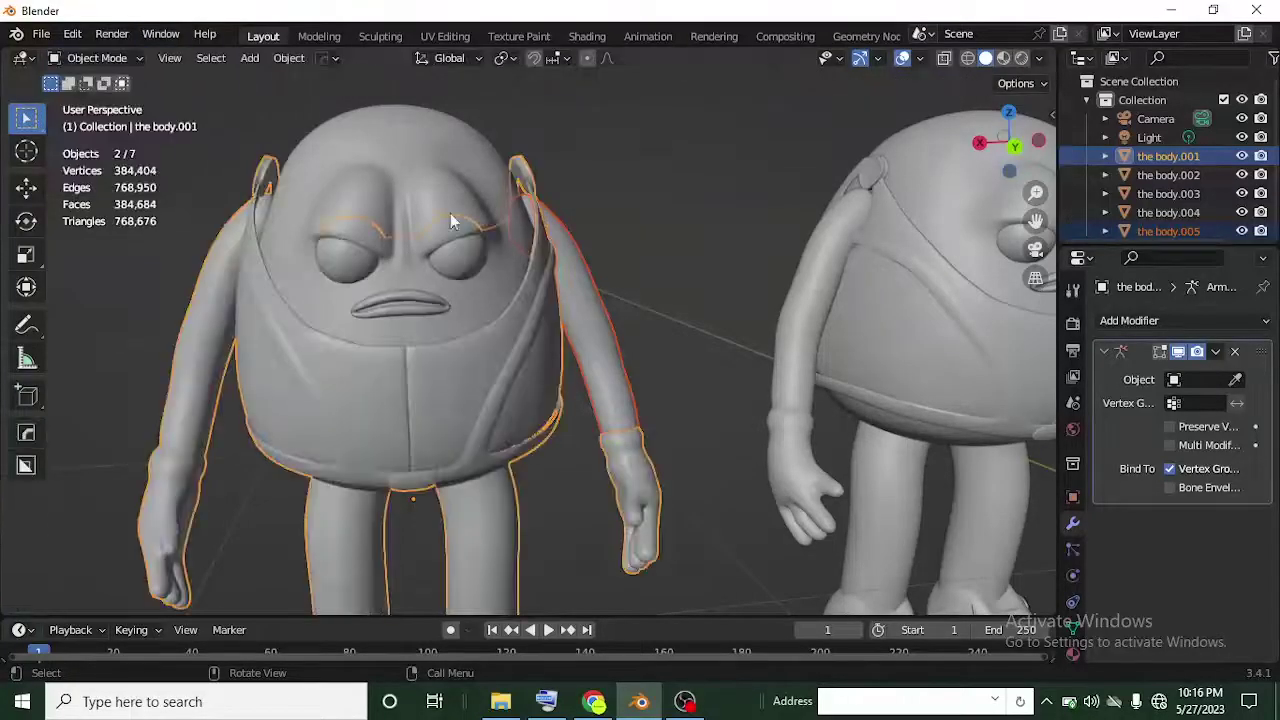
Select the head object body.002, frame it, and enter Edit Mode.
{"action": "left_click", "coordinate": [662, 337]}
{"action": "left_click", "coordinate": [447, 155]}
{"action": "scroll", "coordinate": [421, 220], "scroll_direction": "up", "scroll_amount": 3}
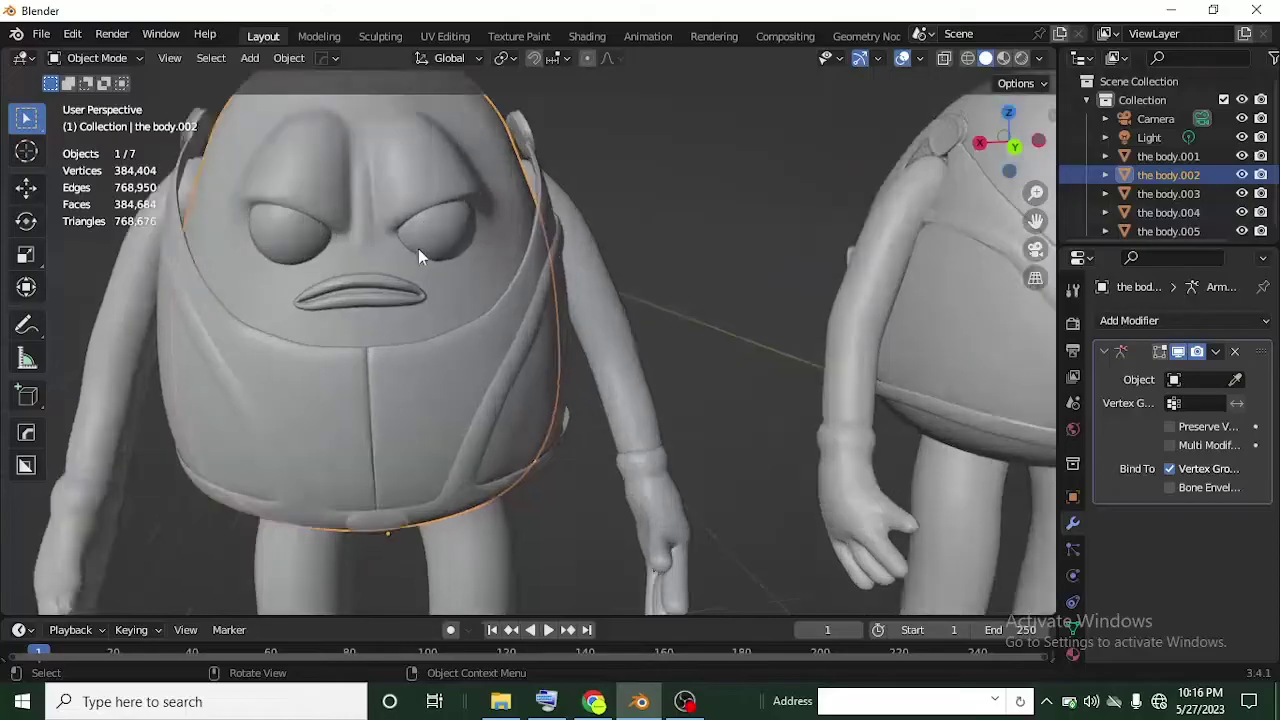
{"action": "key", "text": "KP_Decimal"}
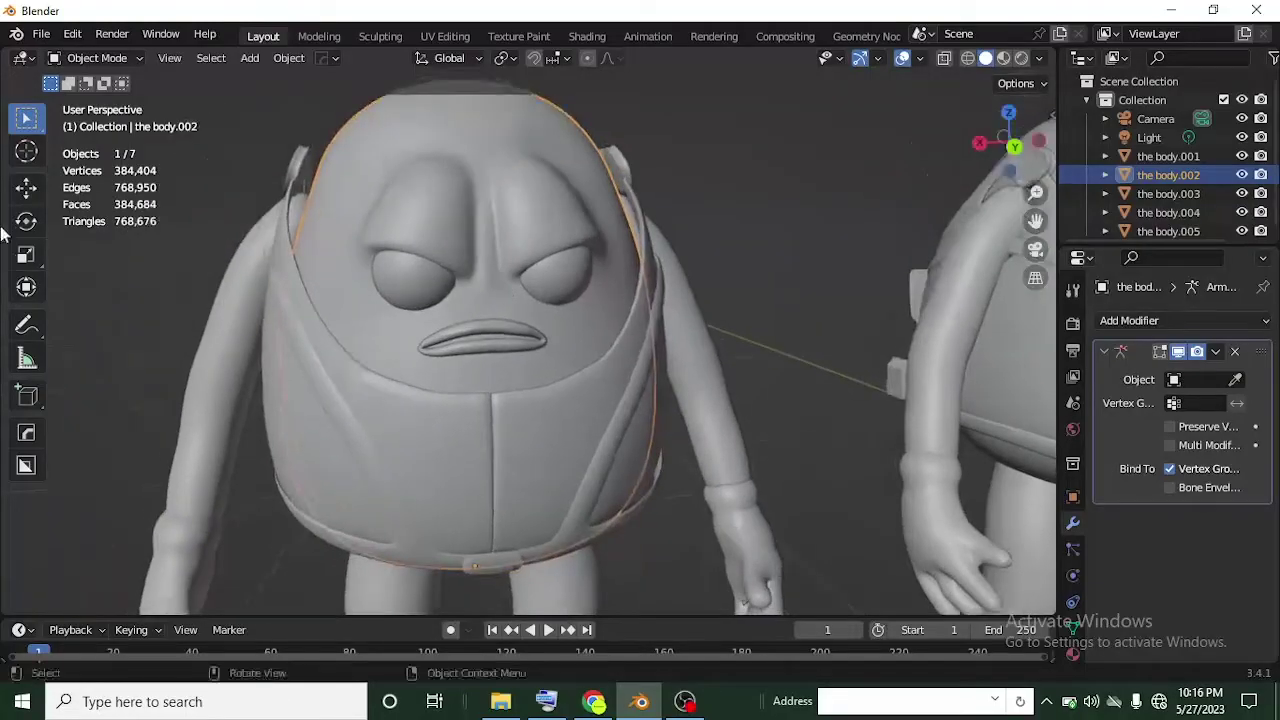
{"action": "left_click", "coordinate": [135, 58]}
{"action": "left_click", "coordinate": [96, 101]}
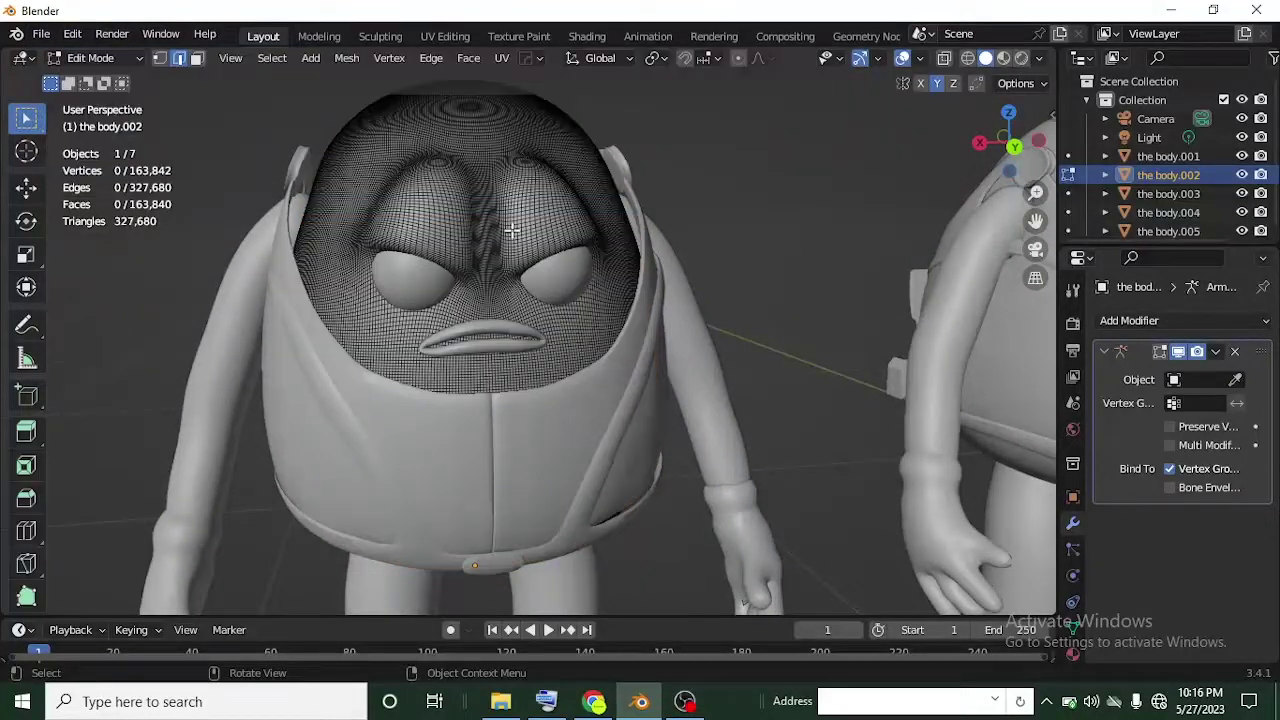
Toggle the Statistics overlay off and back on to show the 163,840-face count.
{"action": "left_click", "coordinate": [920, 60]}
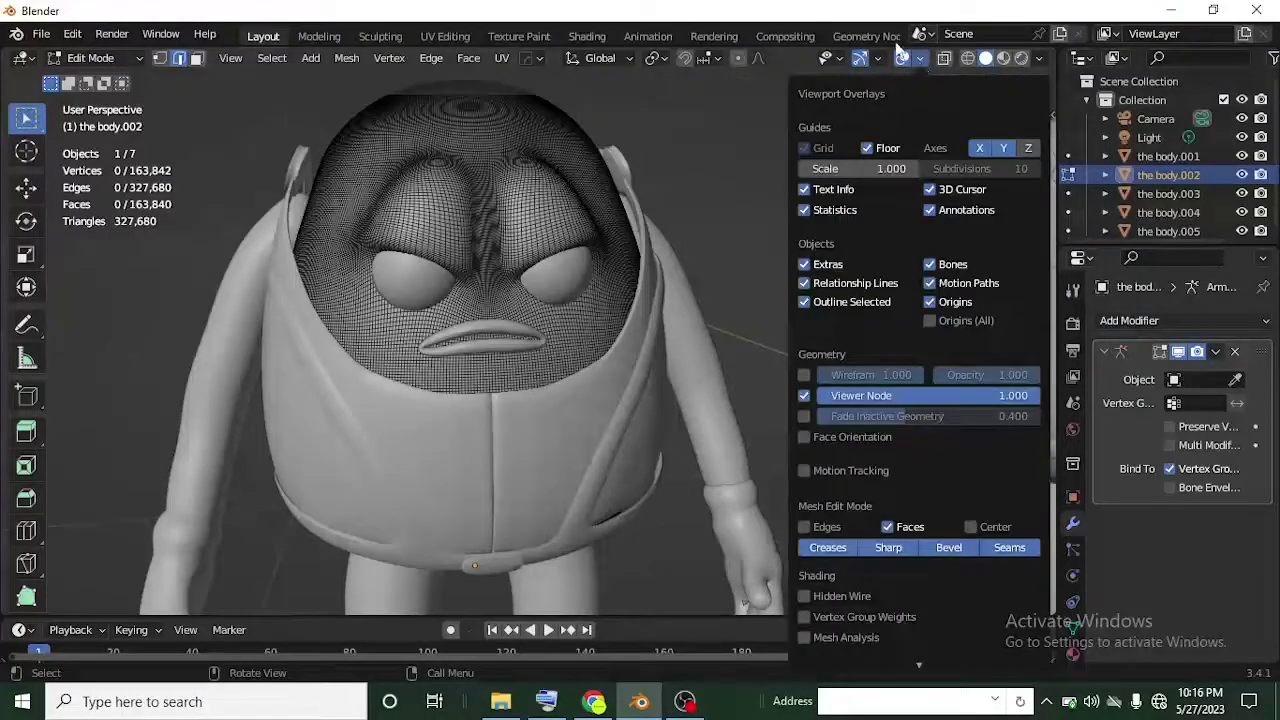
{"action": "left_click", "coordinate": [805, 212]}
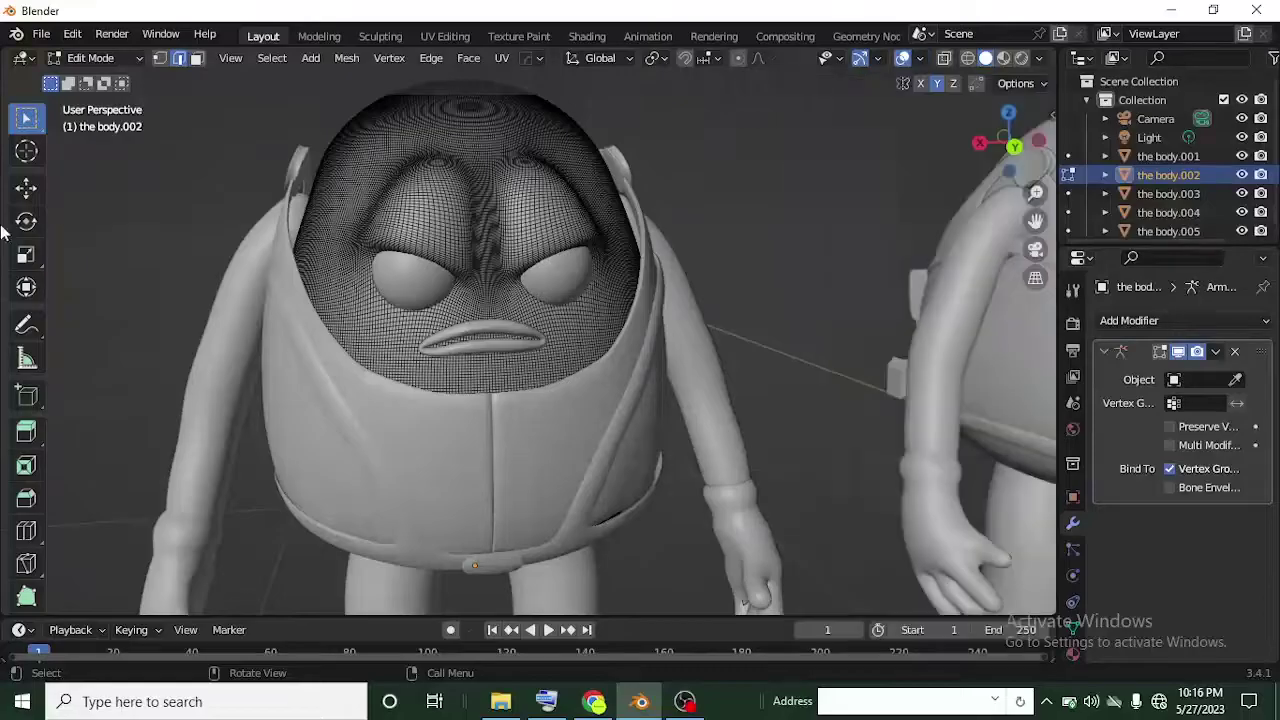
{"action": "left_click", "coordinate": [920, 57]}
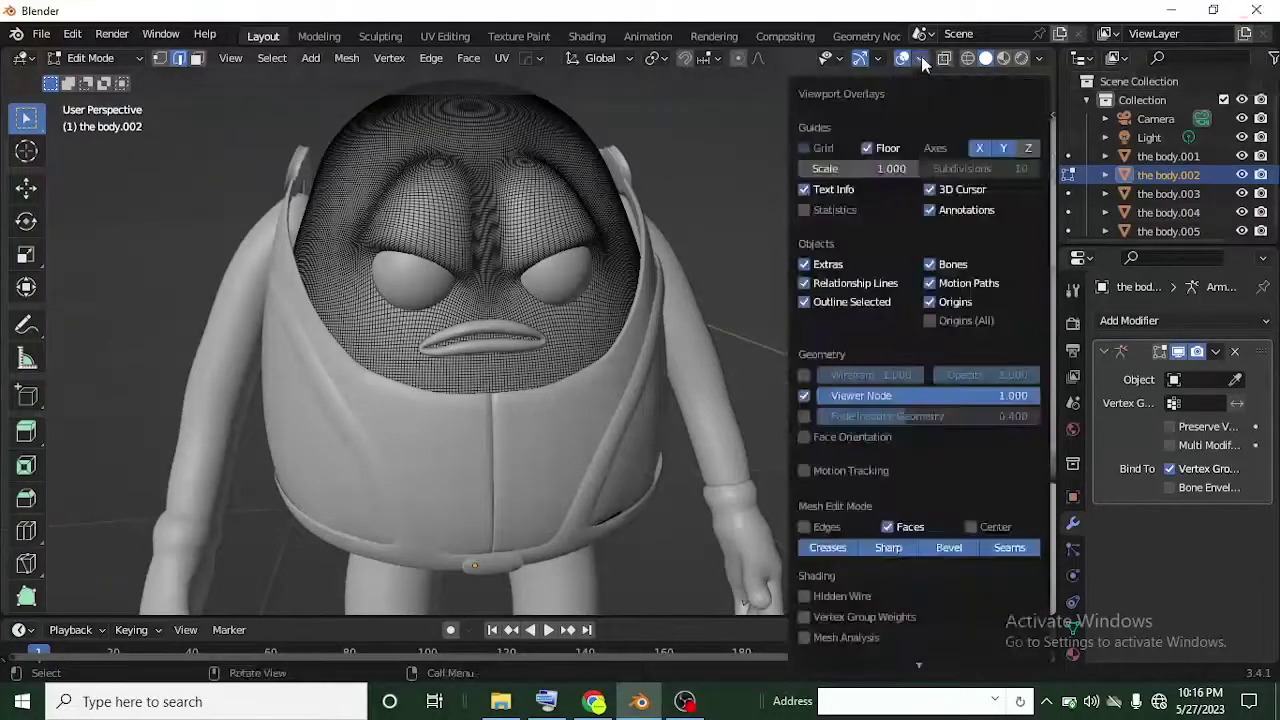
{"action": "left_click", "coordinate": [805, 211]}
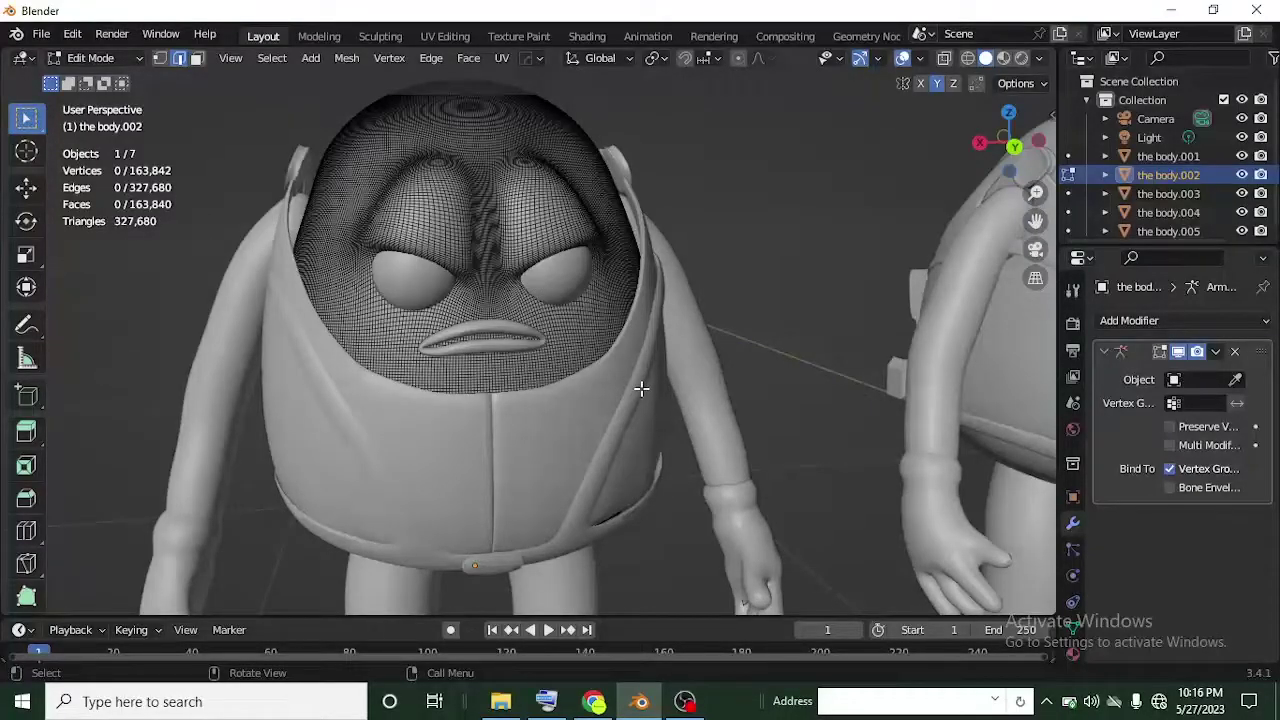
{"action": "scroll", "coordinate": [641, 388], "scroll_direction": "down", "scroll_amount": 5}
{"action": "middle_click_drag", "start_coordinate": [641, 387], "coordinate": [591, 349]}
{"action": "scroll", "coordinate": [591, 349], "scroll_direction": "up", "scroll_amount": 4}
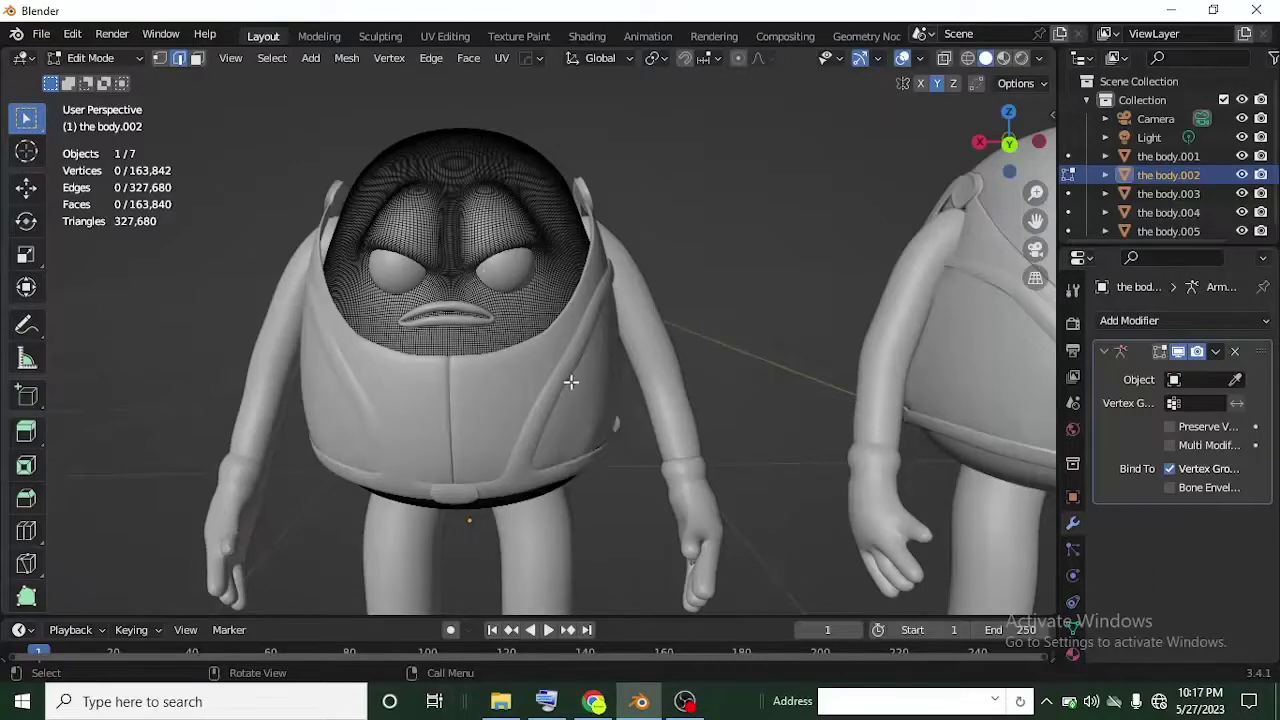
Return to Object Mode and go to body.002's Object Data Remesh panel.
{"action": "left_click", "coordinate": [140, 60]}
{"action": "left_click", "coordinate": [140, 80]}
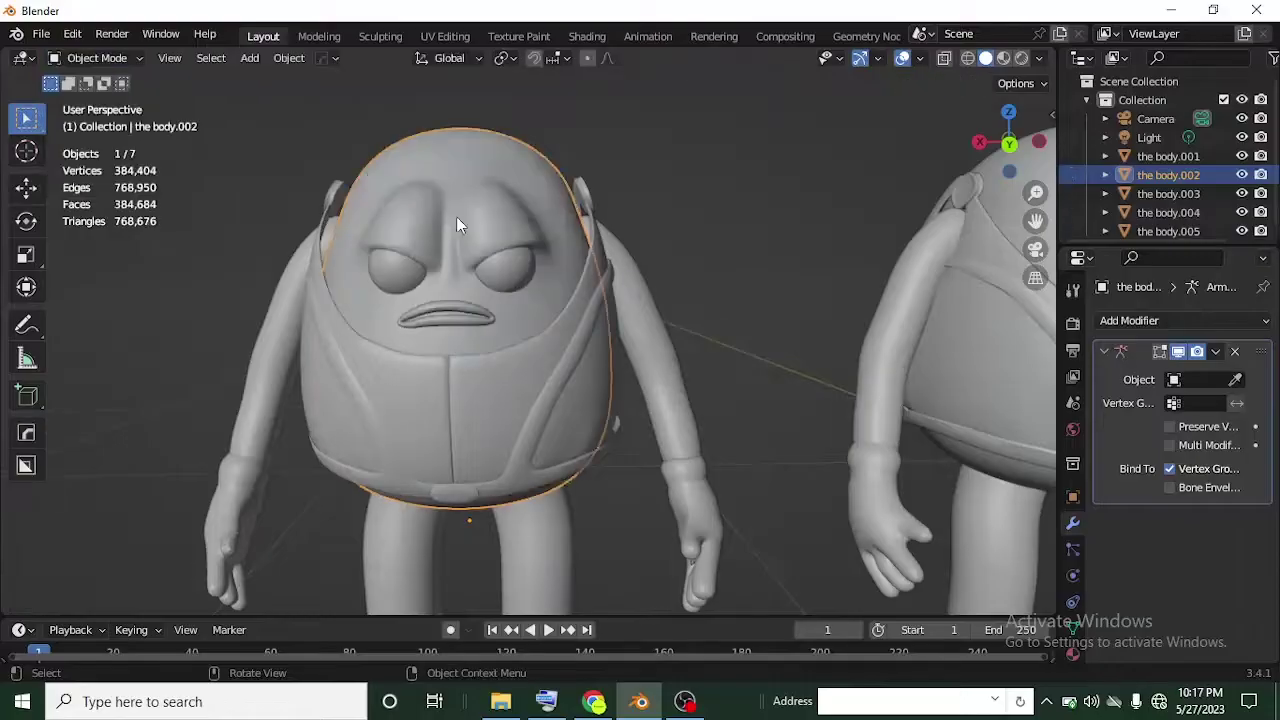
{"action": "left_click", "coordinate": [1074, 630]}
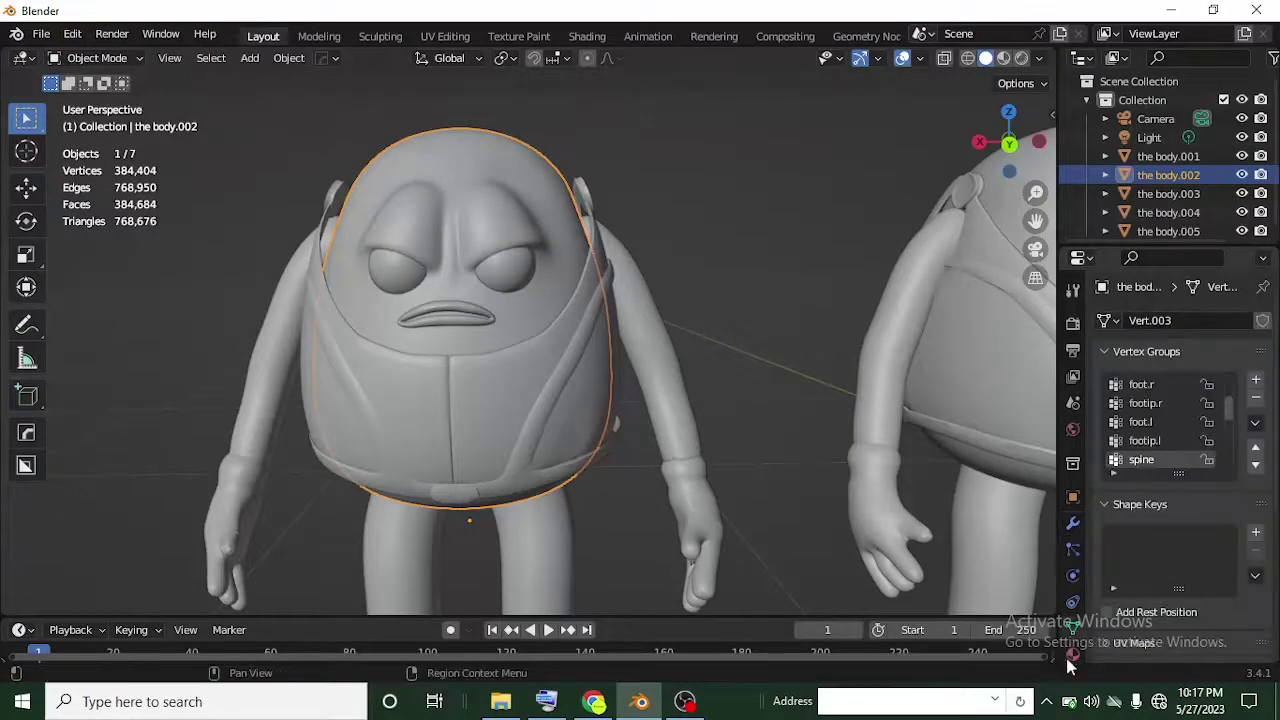
{"action": "scroll", "coordinate": [1204, 425], "scroll_direction": "down", "scroll_amount": 3}
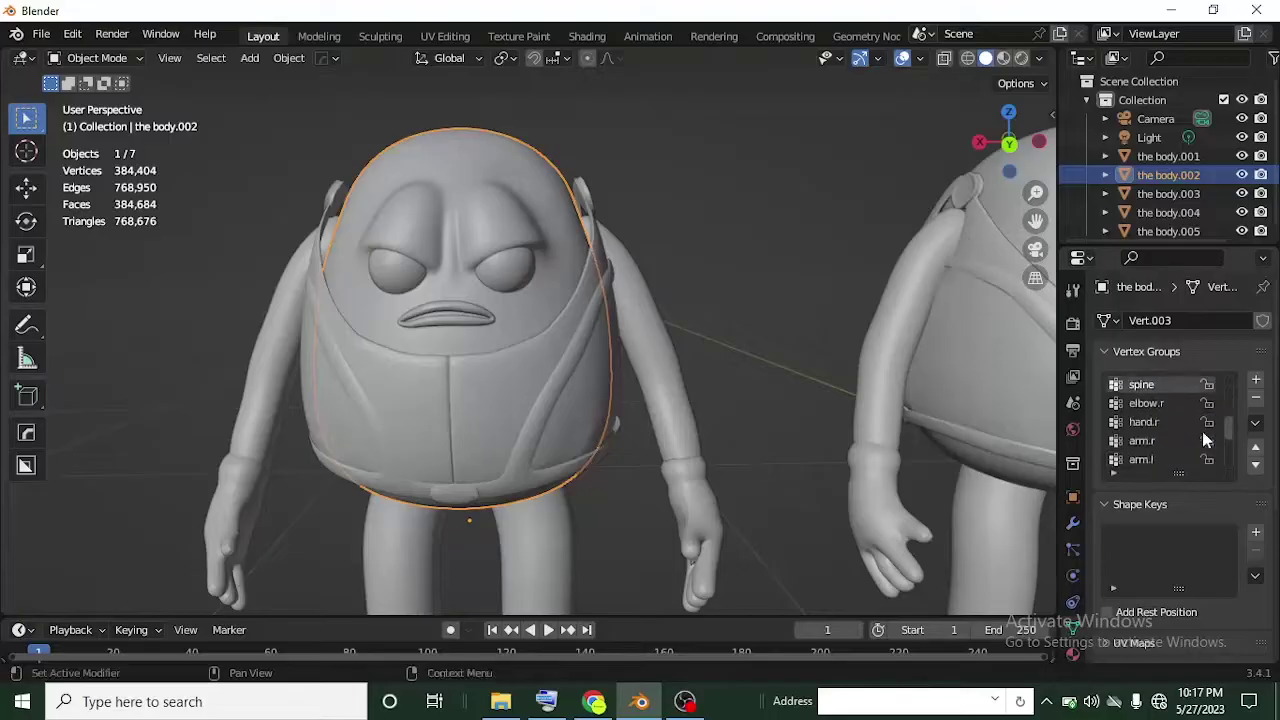
{"action": "scroll", "coordinate": [1186, 599], "scroll_direction": "down", "scroll_amount": 5}
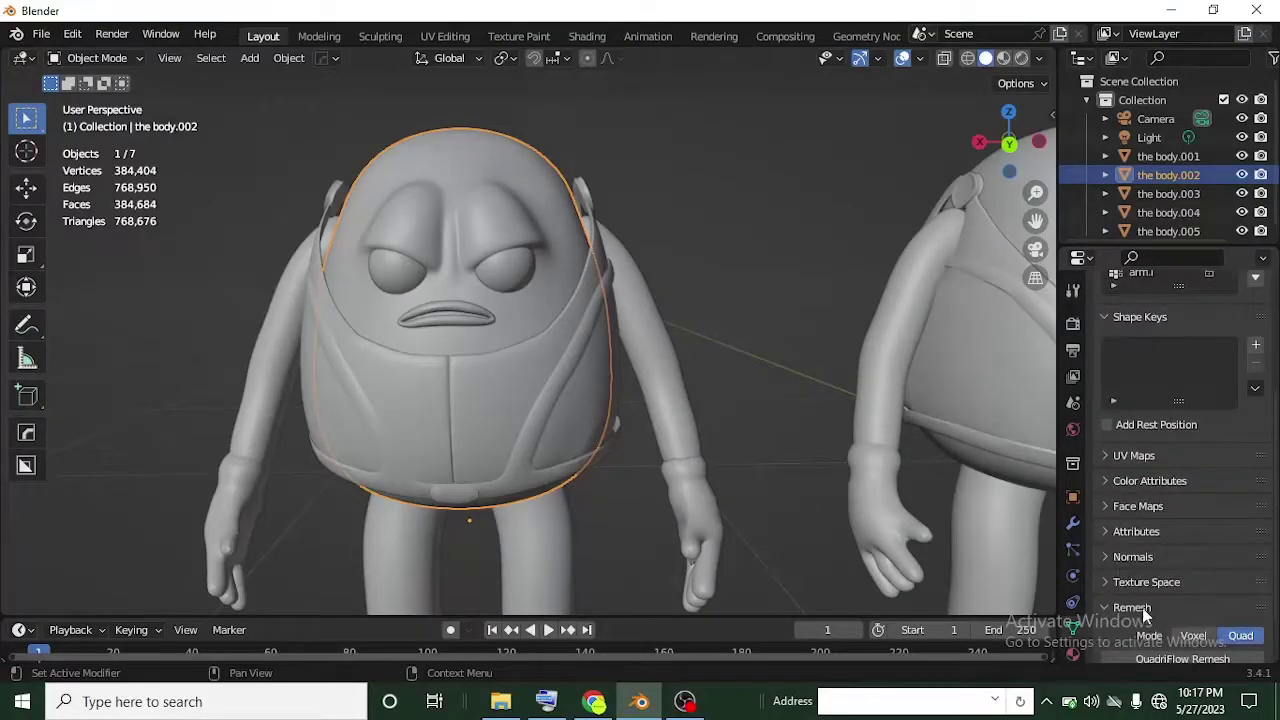
{"action": "scroll", "coordinate": [1126, 608], "scroll_direction": "down", "scroll_amount": 2}
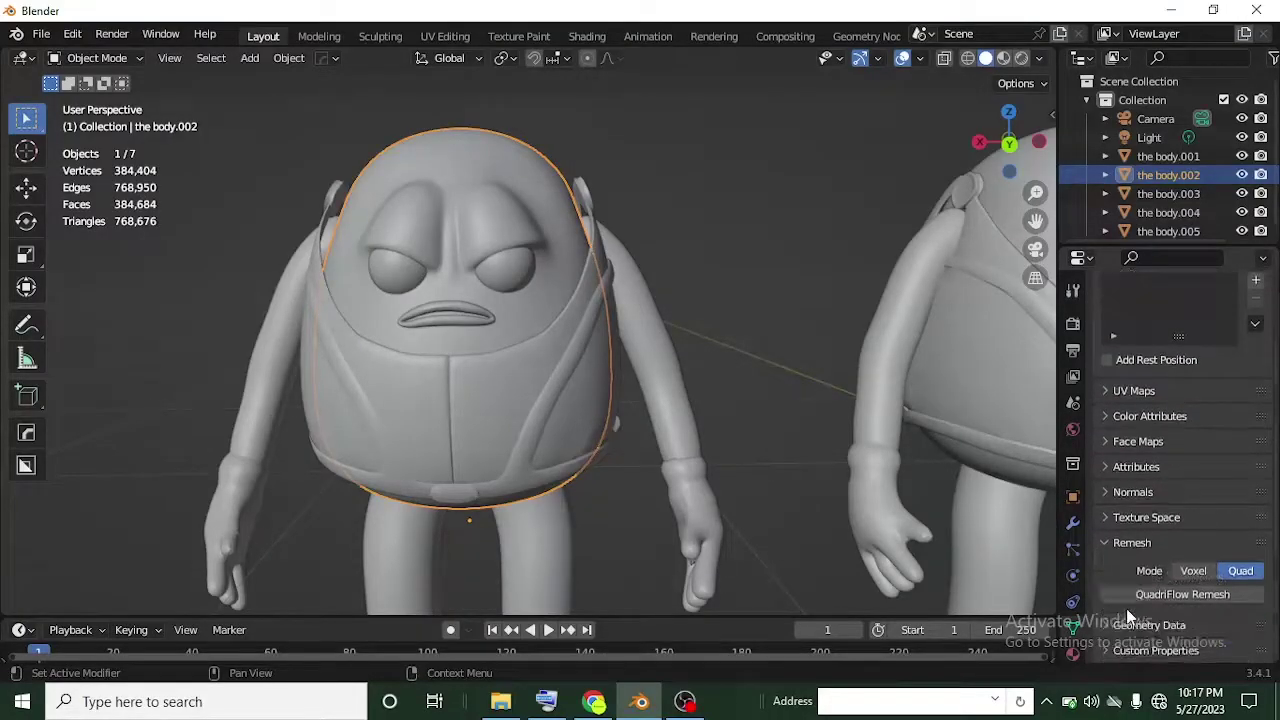
Try Voxel remesh mode, then set the Remesh mode back to Quad.
{"action": "left_click", "coordinate": [1186, 569]}
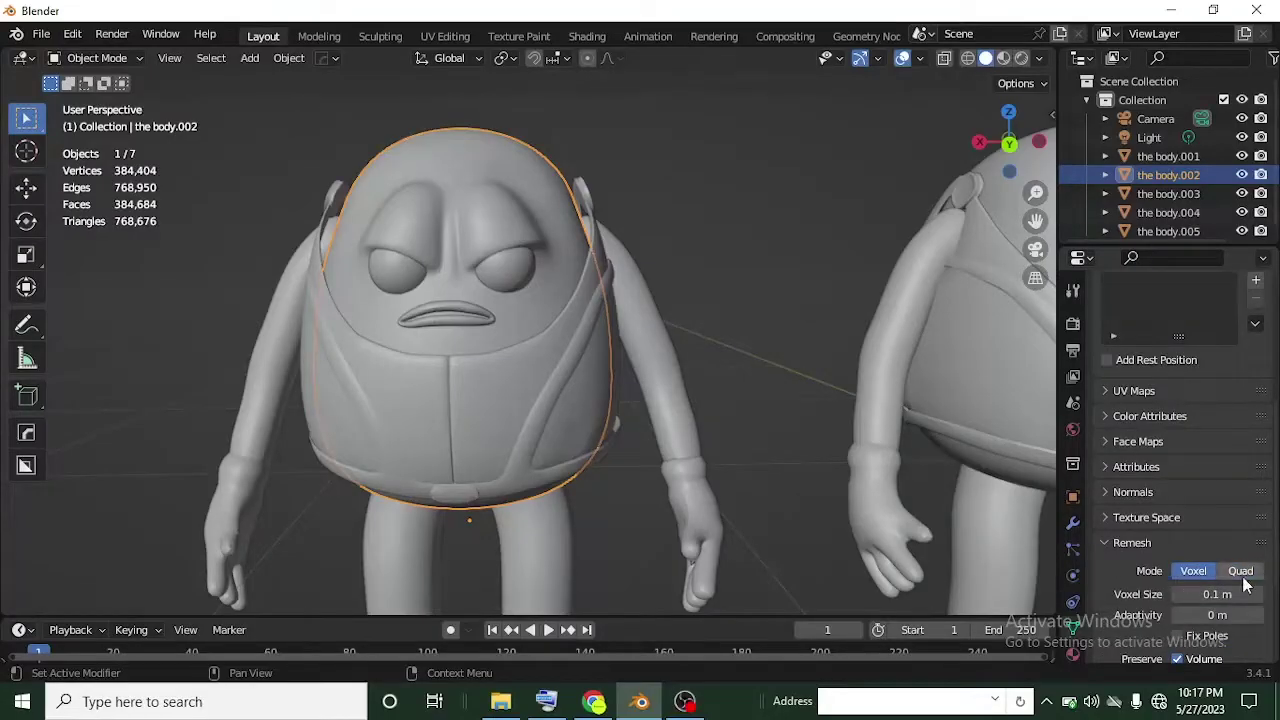
{"action": "left_click", "coordinate": [1245, 570]}
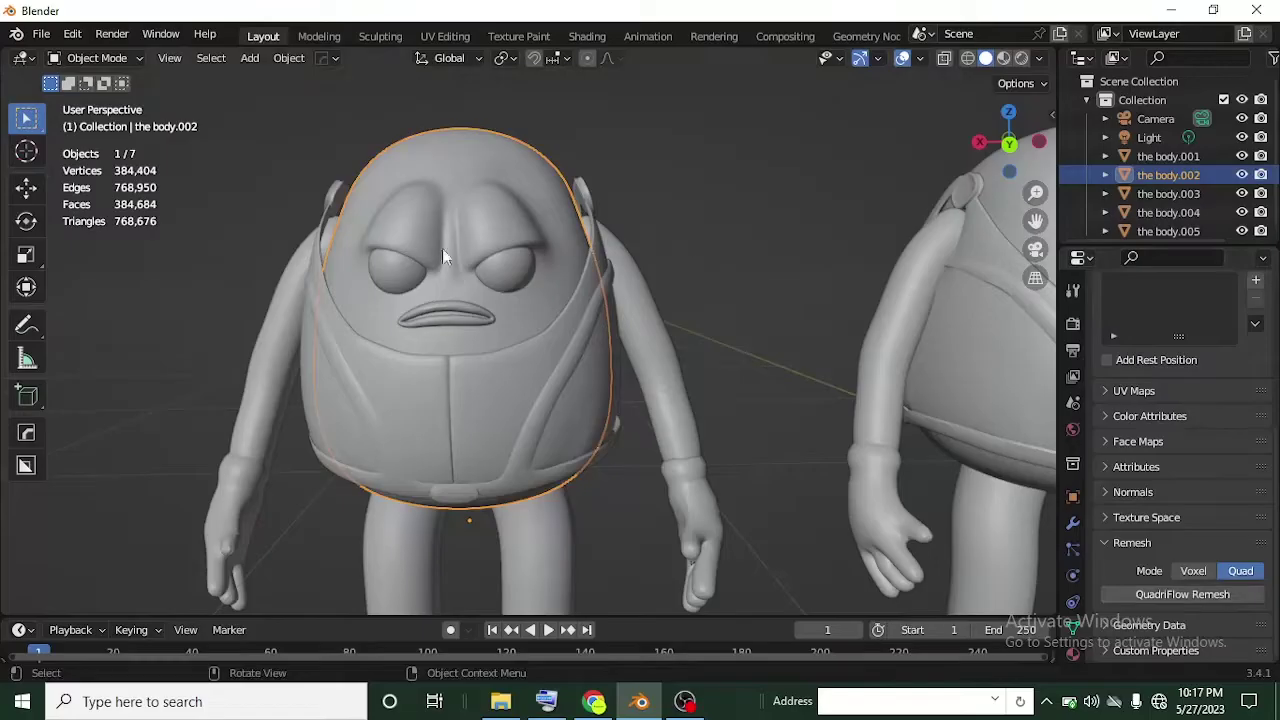
{"action": "scroll", "coordinate": [436, 255], "scroll_direction": "up", "scroll_amount": 3}
{"action": "scroll", "coordinate": [503, 320], "scroll_direction": "down", "scroll_amount": 3}
{"action": "scroll", "coordinate": [503, 318], "scroll_direction": "up", "scroll_amount": 2}
Run QuadriFlow Remesh on body.002 targeting 10000 faces with Smooth Normals on.
{"action": "left_click", "coordinate": [1175, 594]}
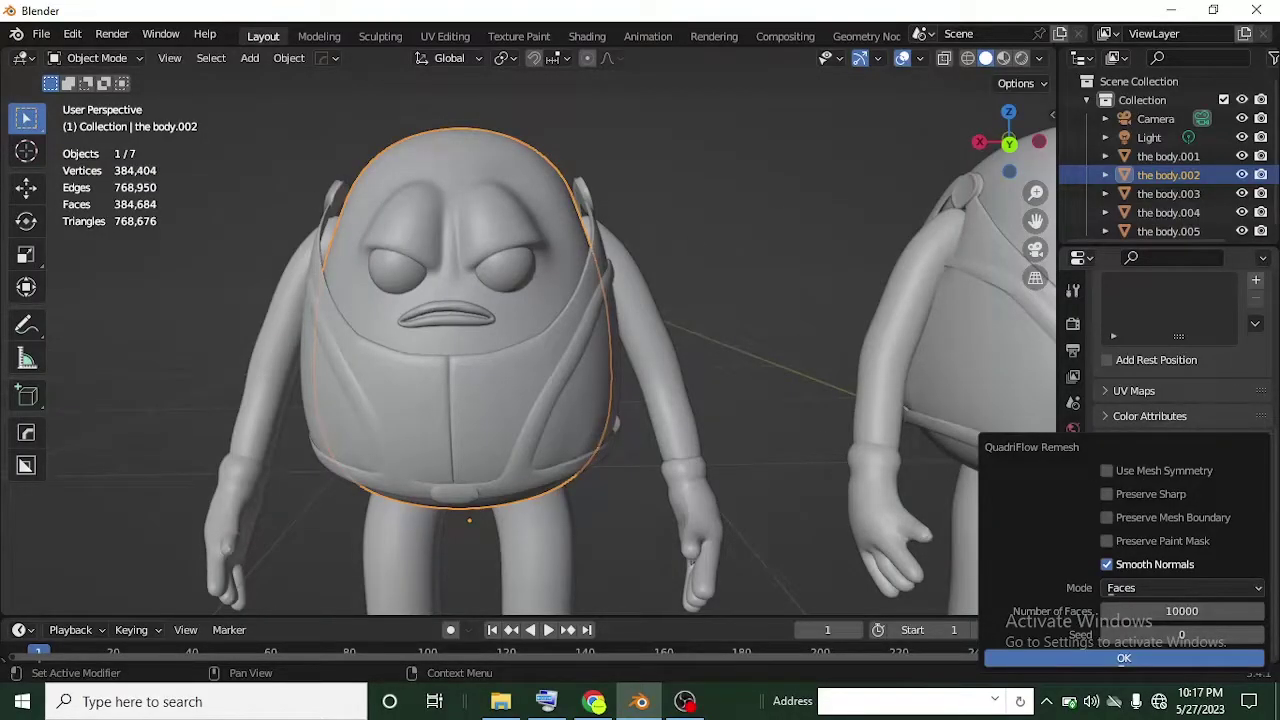
{"action": "left_click", "coordinate": [1107, 565]}
{"action": "left_click", "coordinate": [1107, 565]}
{"action": "left_click", "coordinate": [1131, 659]}
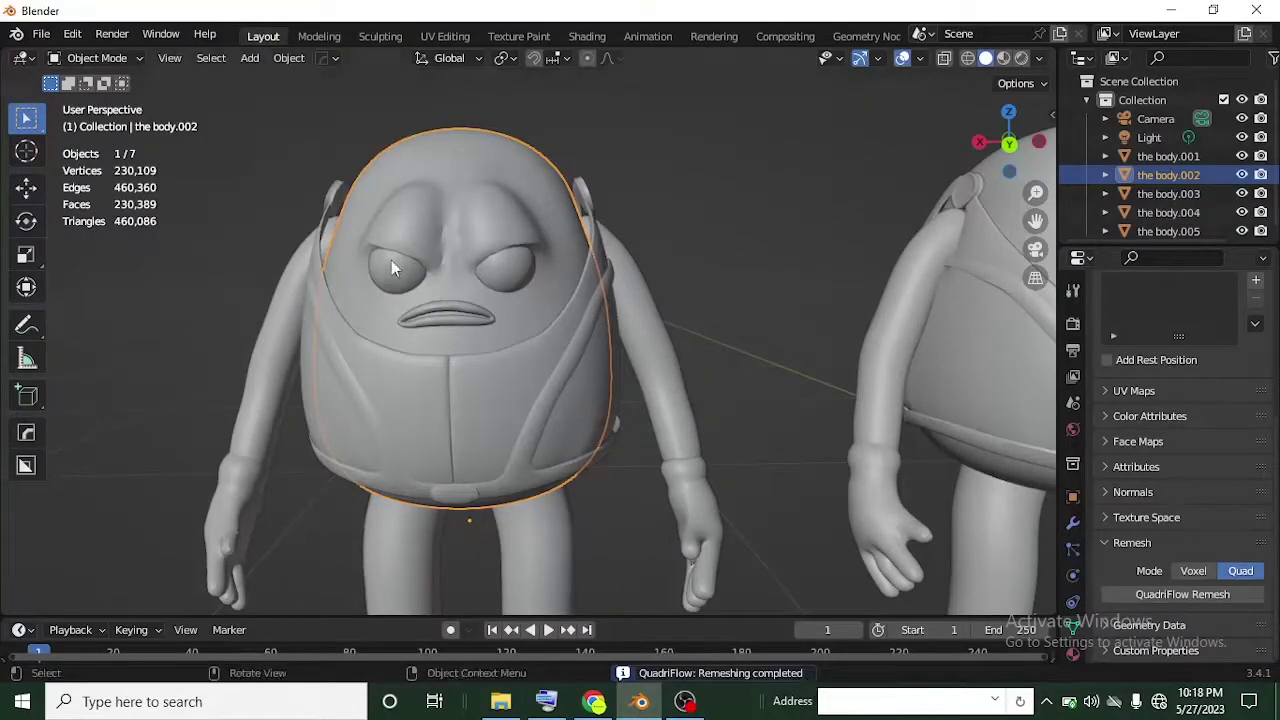
Zoom in on the face and apply Shade Smooth to the remeshed body.002.
{"action": "middle_click_drag", "start_coordinate": [525, 334], "coordinate": [363, 314]}
{"action": "scroll", "coordinate": [570, 358], "scroll_direction": "up", "scroll_amount": 3}
{"action": "scroll", "coordinate": [463, 289], "scroll_direction": "up", "scroll_amount": 2}
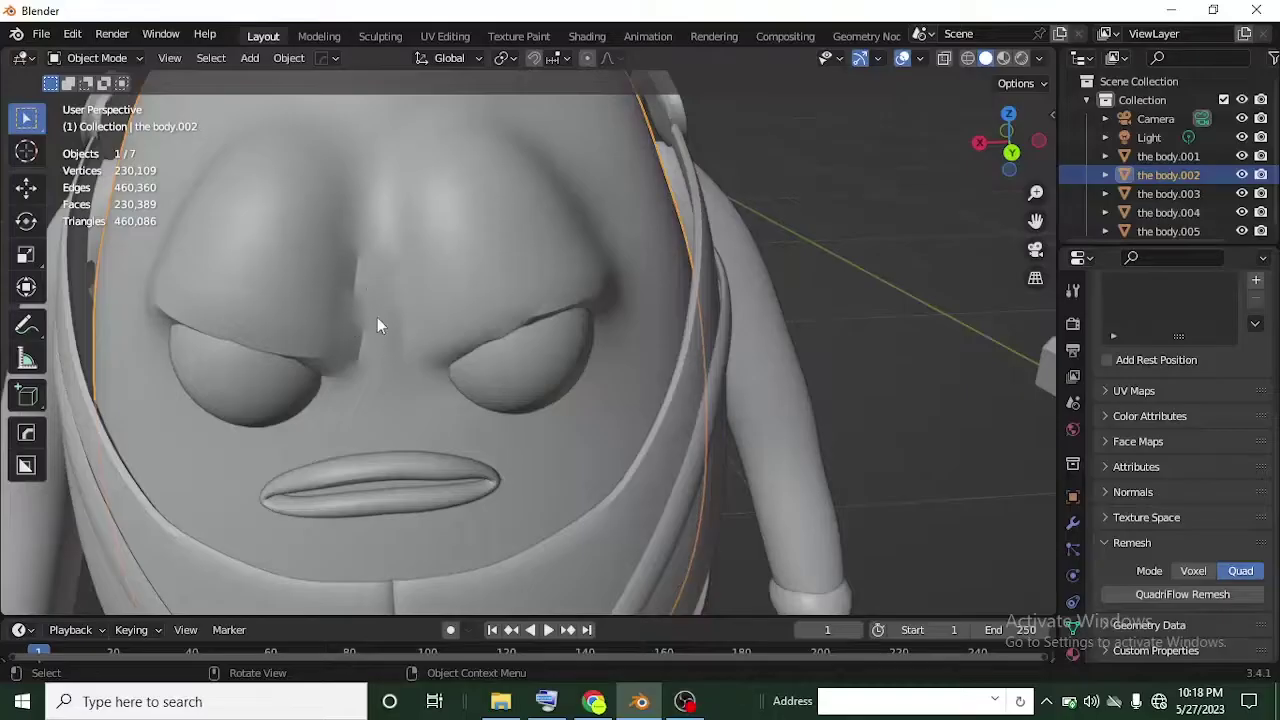
{"action": "right_click", "coordinate": [361, 263]}
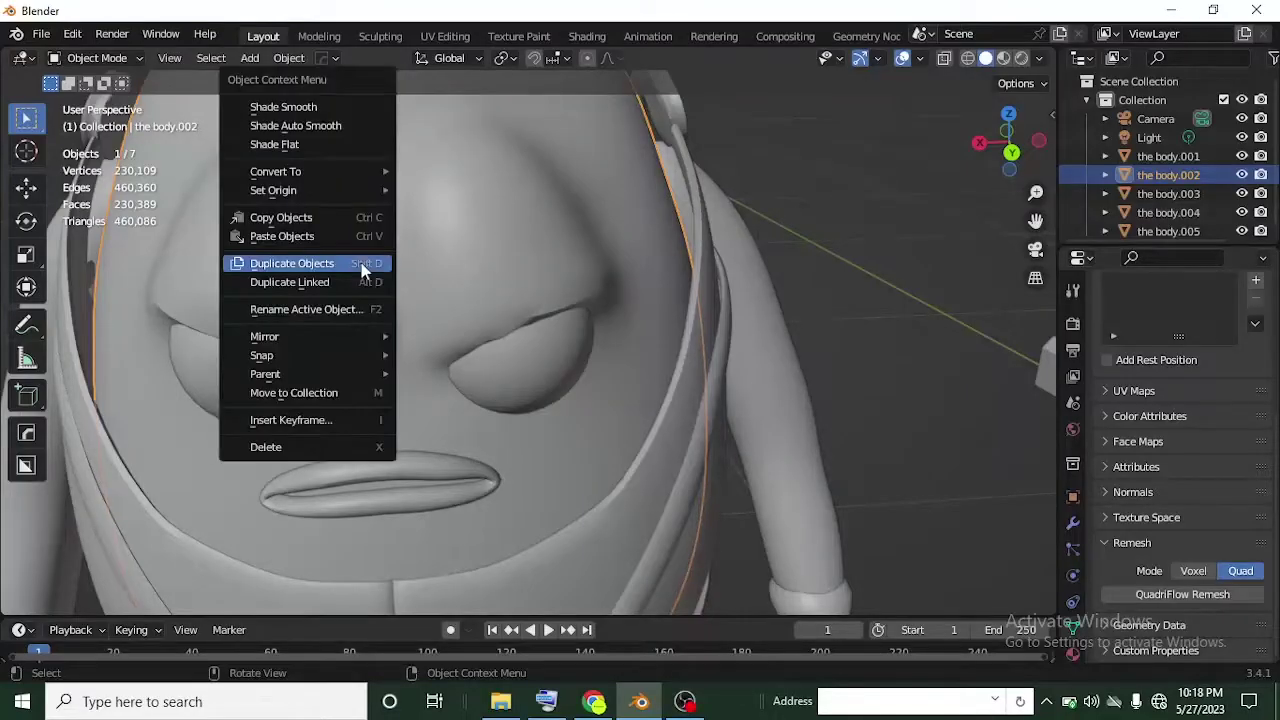
{"action": "left_click", "coordinate": [316, 108]}
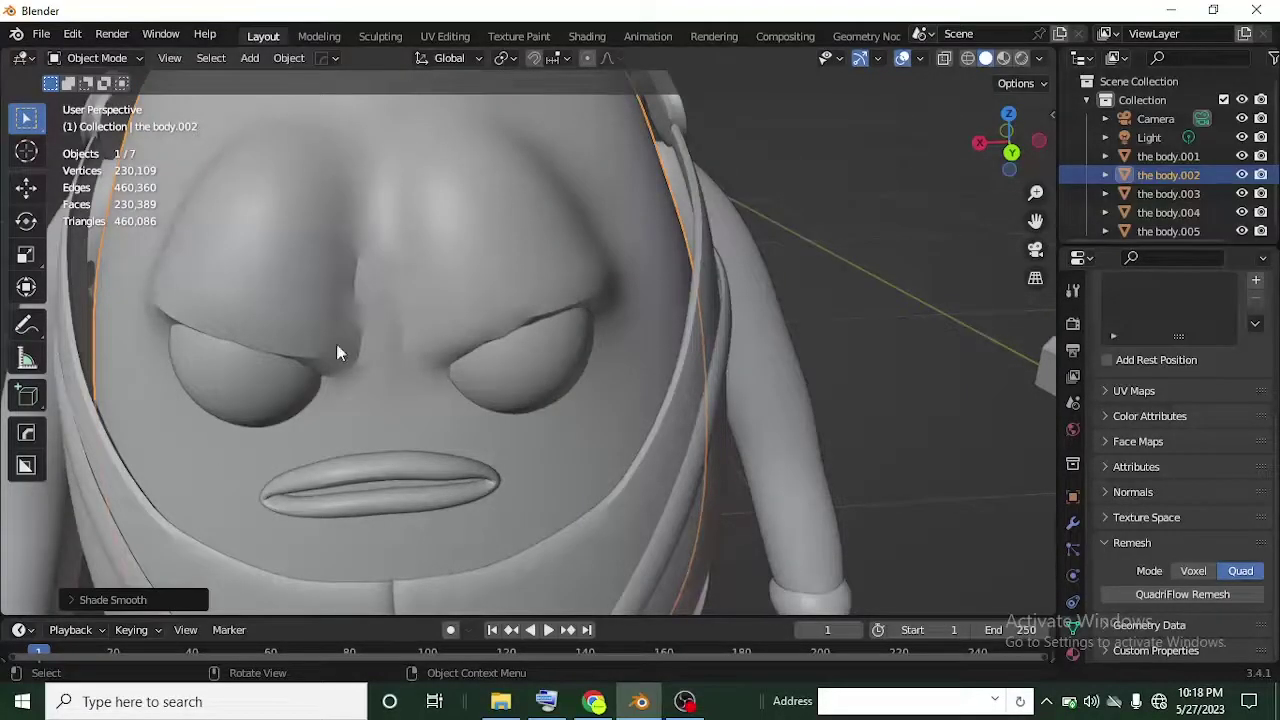
Zoom out to frame the second character and select the body.004 copy.
{"action": "scroll", "coordinate": [335, 328], "scroll_direction": "down", "scroll_amount": 4}
{"action": "middle_click_drag", "start_coordinate": [517, 457], "coordinate": [511, 414]}
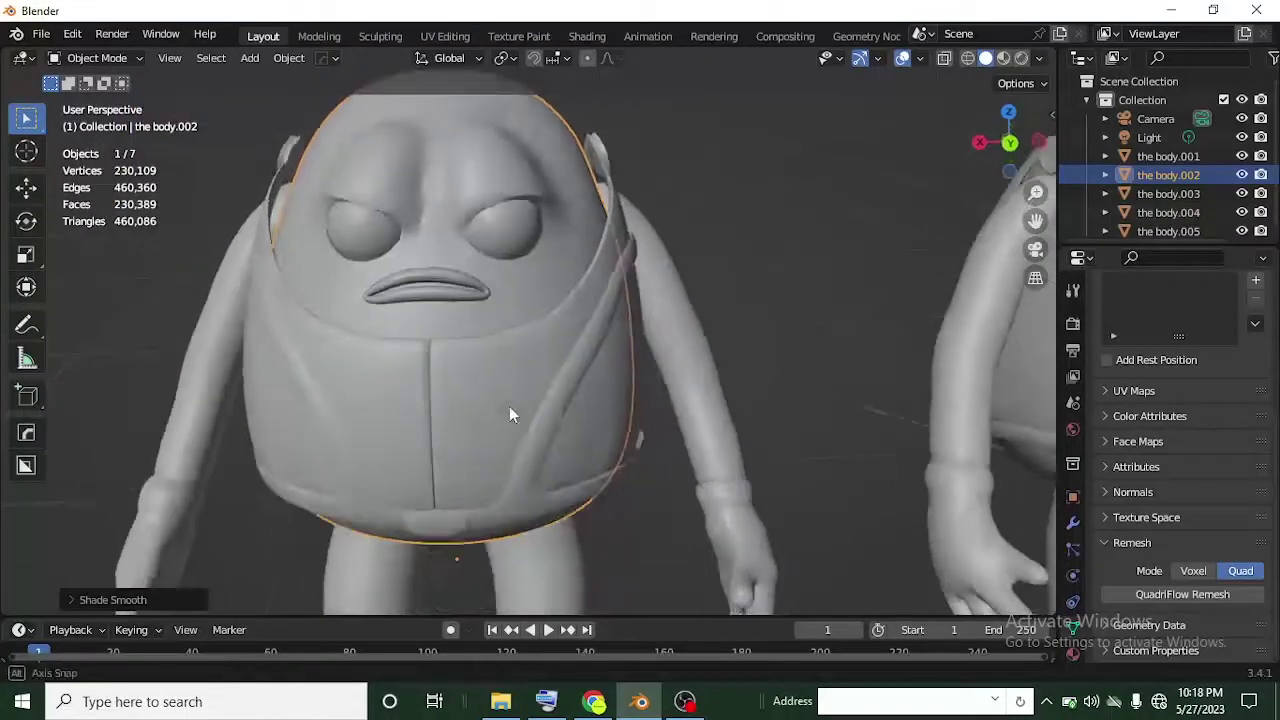
{"action": "middle_click_drag", "start_coordinate": [787, 430], "coordinate": [897, 437]}
{"action": "scroll", "coordinate": [895, 437], "scroll_direction": "down", "scroll_amount": 3}
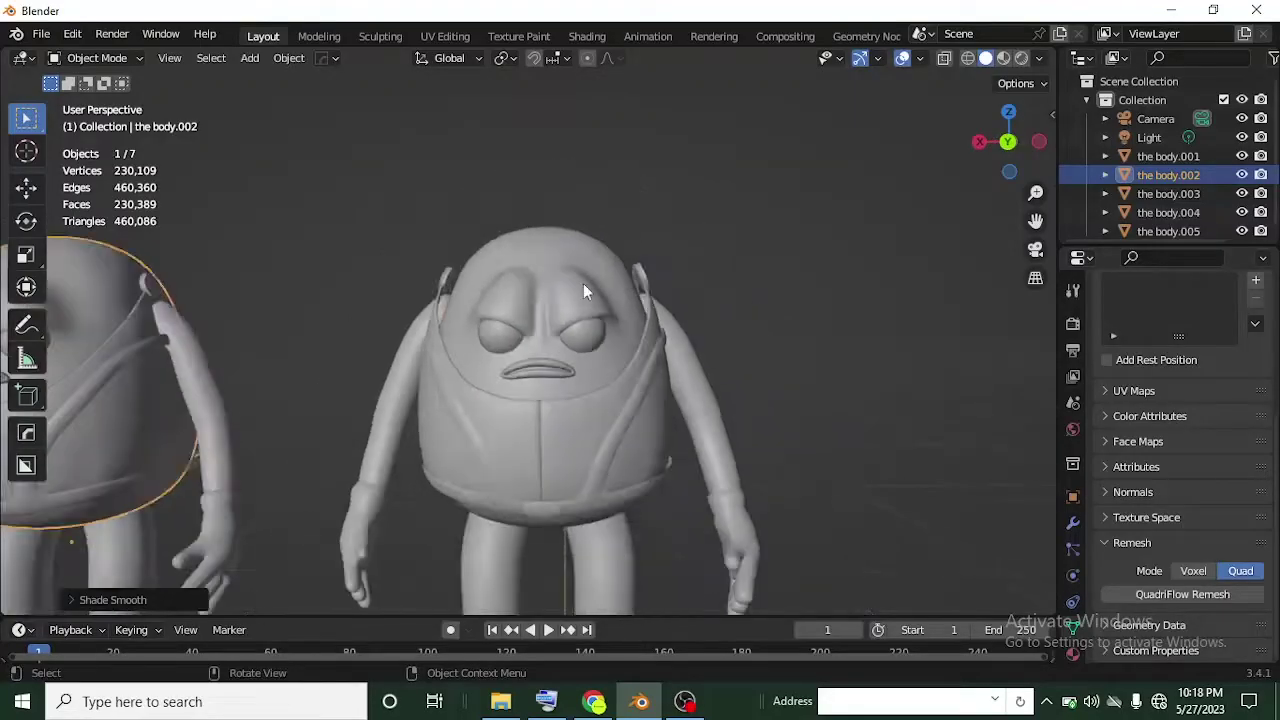
{"action": "left_click", "coordinate": [583, 283]}
{"action": "scroll", "coordinate": [584, 283], "scroll_direction": "up", "scroll_amount": 2}
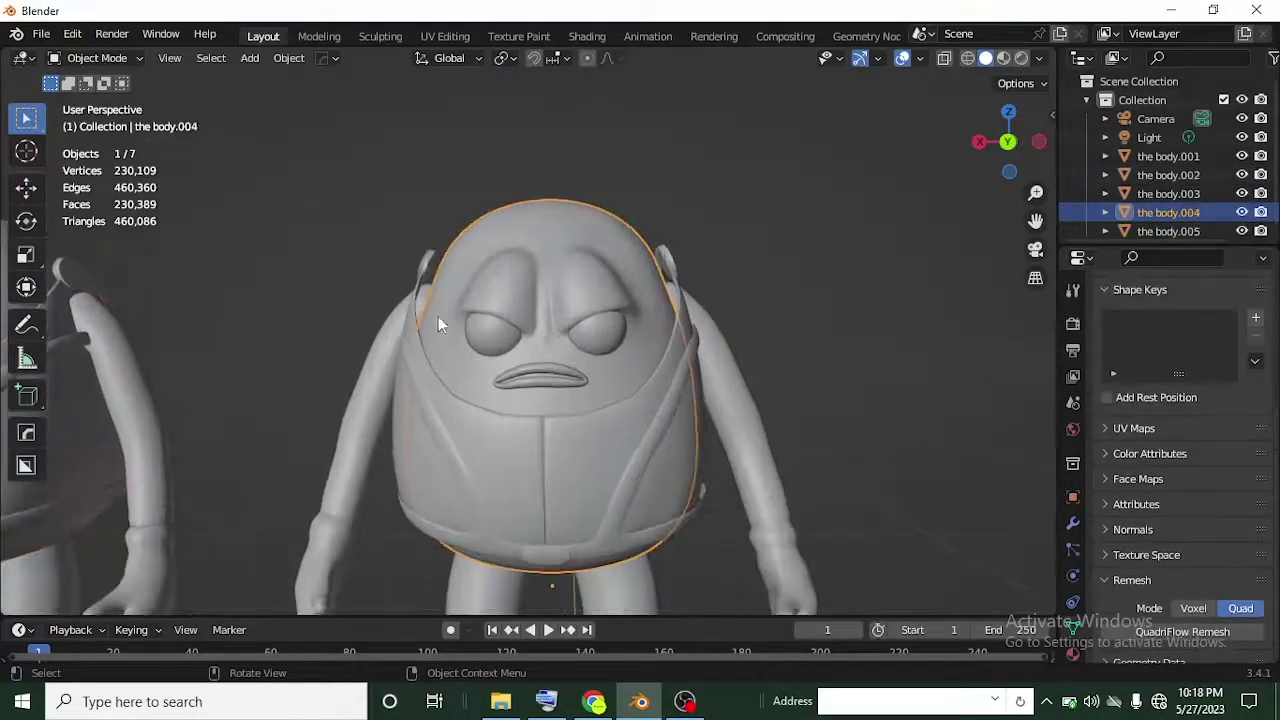
{"action": "scroll", "coordinate": [520, 284], "scroll_direction": "up", "scroll_amount": 1}
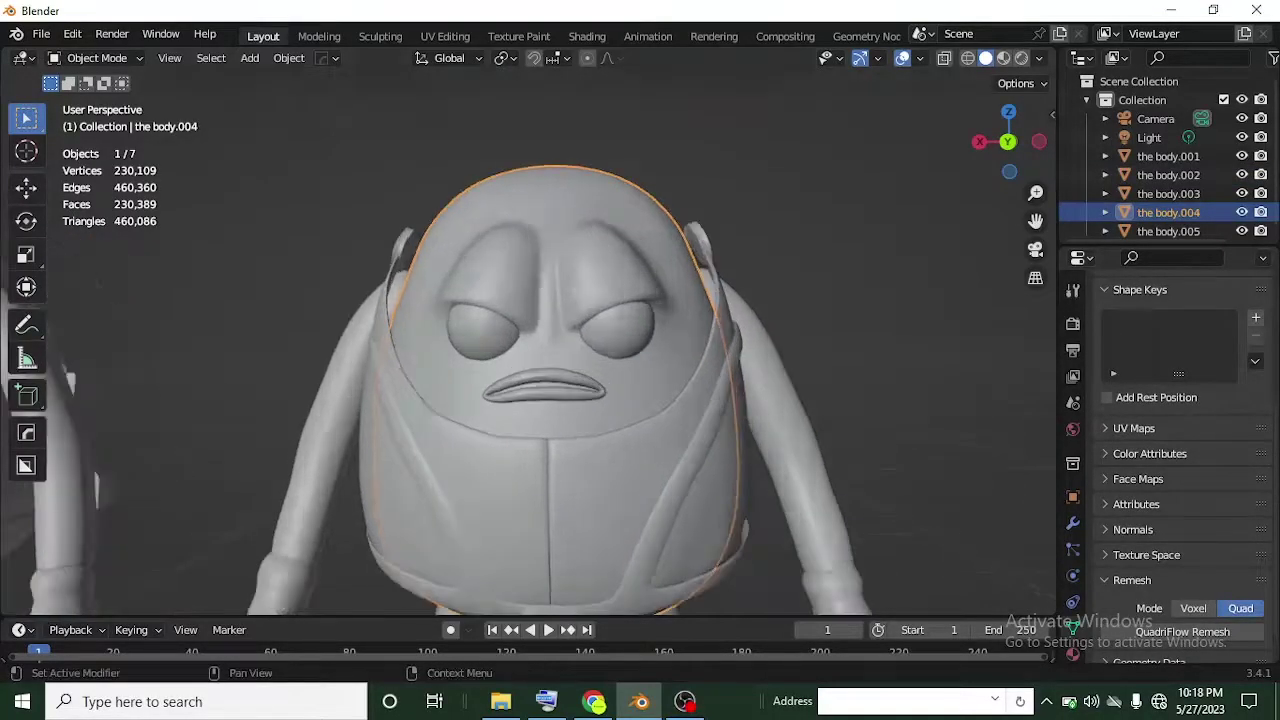
Show body.004's modifier stack and add a Decimate modifier below the Armature.
{"action": "left_click", "coordinate": [1072, 524]}
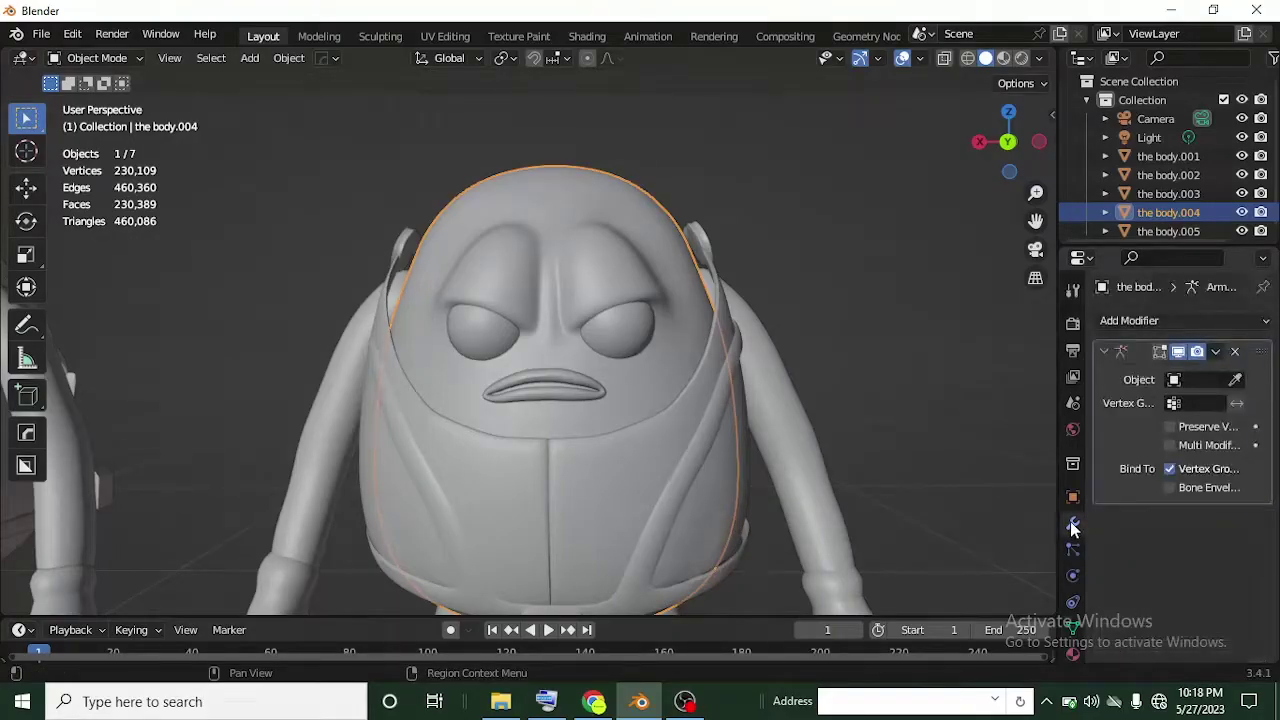
{"action": "left_click", "coordinate": [1143, 320]}
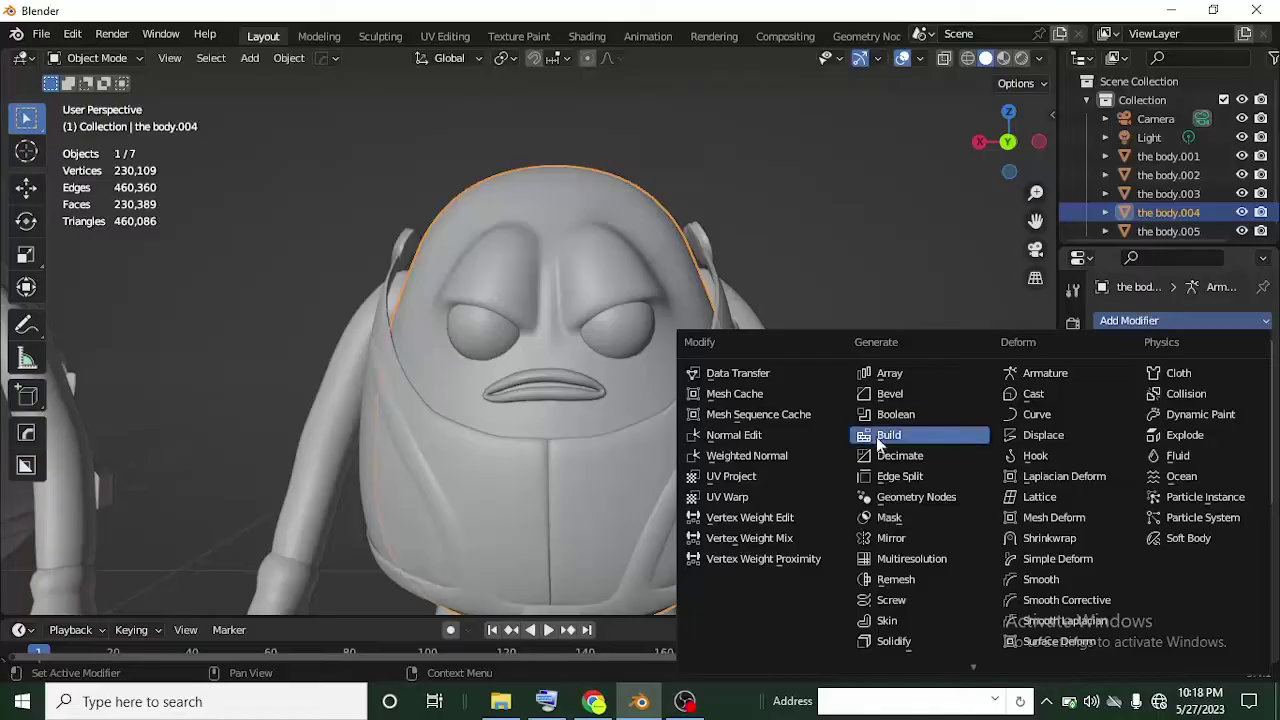
{"action": "key", "text": "Escape"}
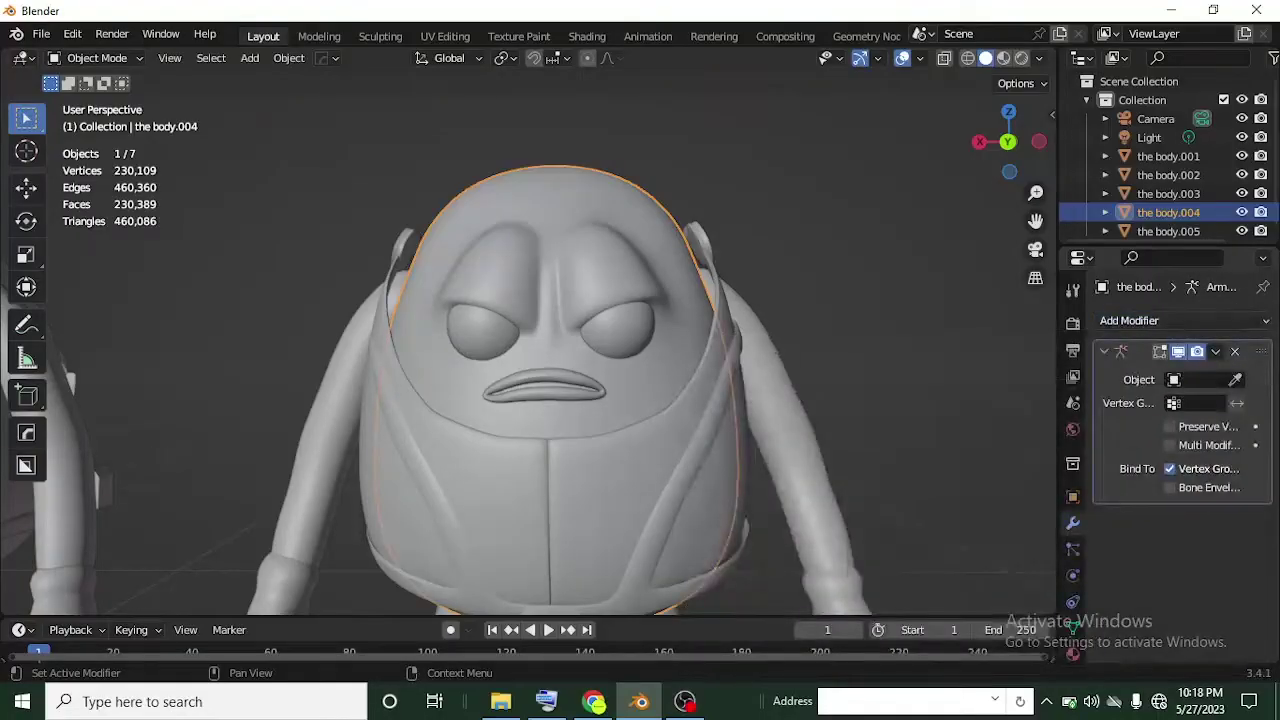
{"action": "left_click", "coordinate": [1231, 322]}
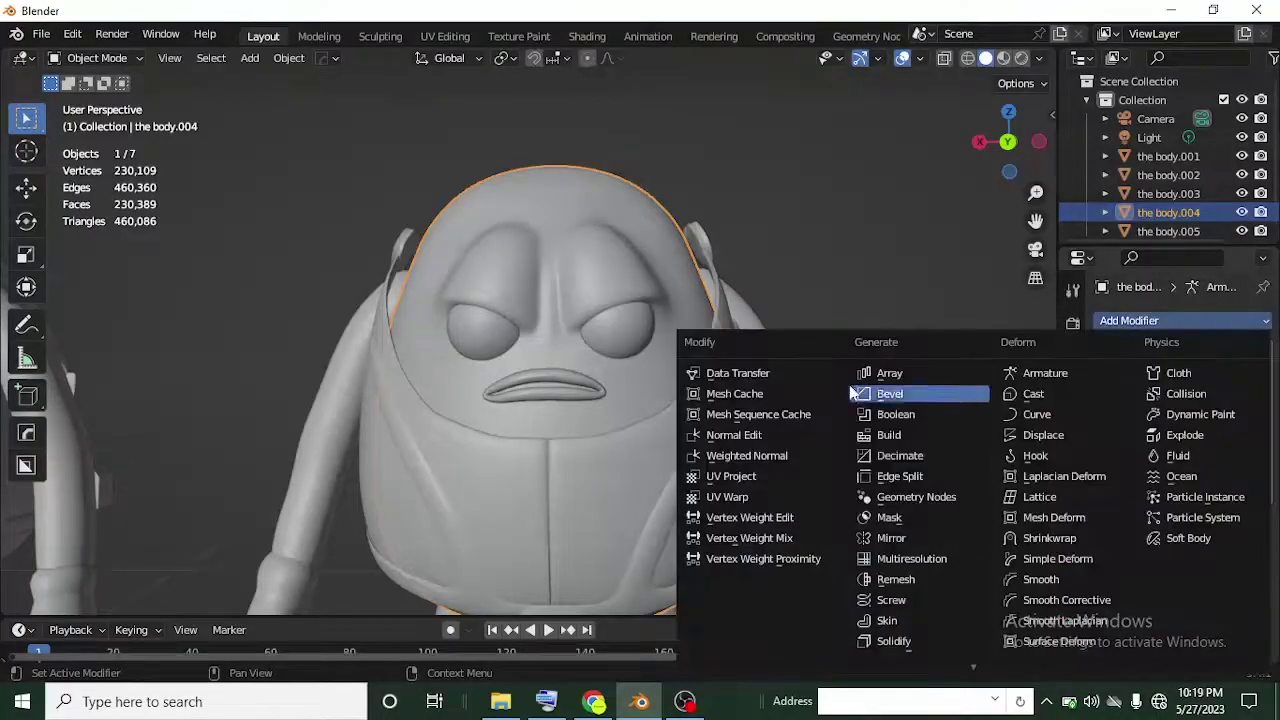
{"action": "left_click", "coordinate": [920, 462]}
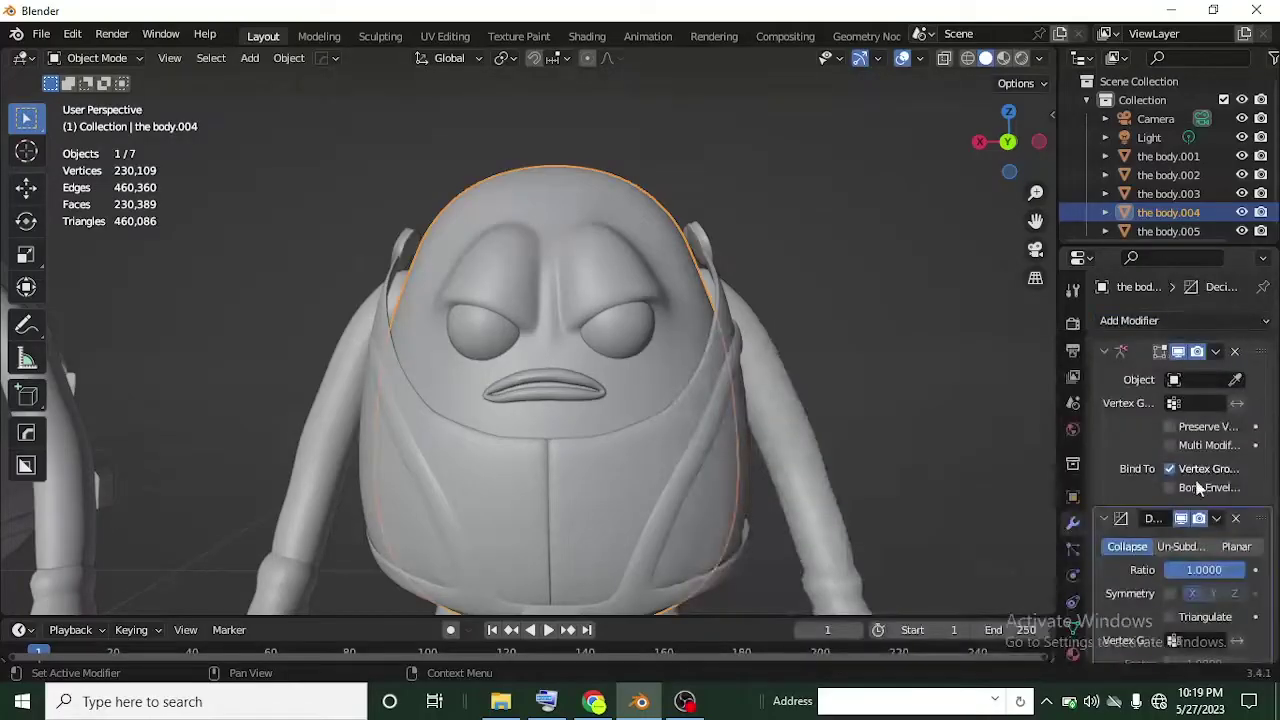
{"action": "scroll", "coordinate": [1195, 586], "scroll_direction": "down", "scroll_amount": 1}
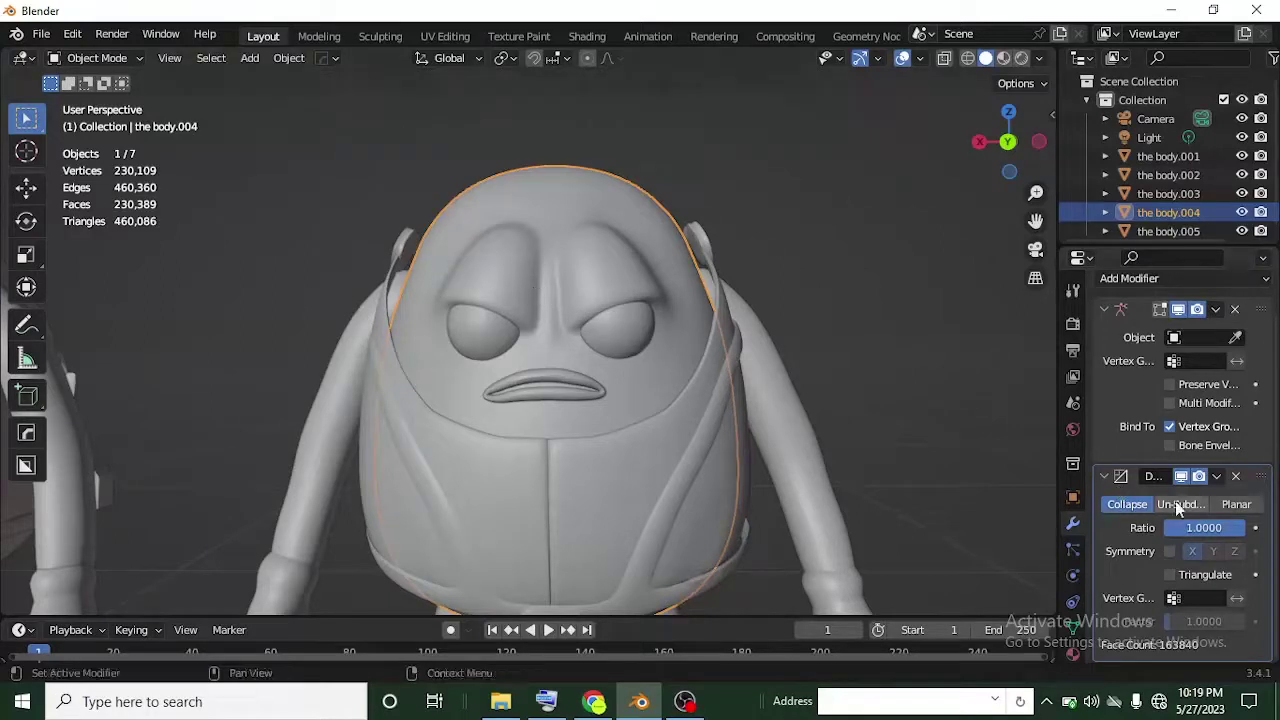
Switch Decimate to Un-Subdivide with 2 iterations and inspect the reduced face.
{"action": "left_click", "coordinate": [1178, 505]}
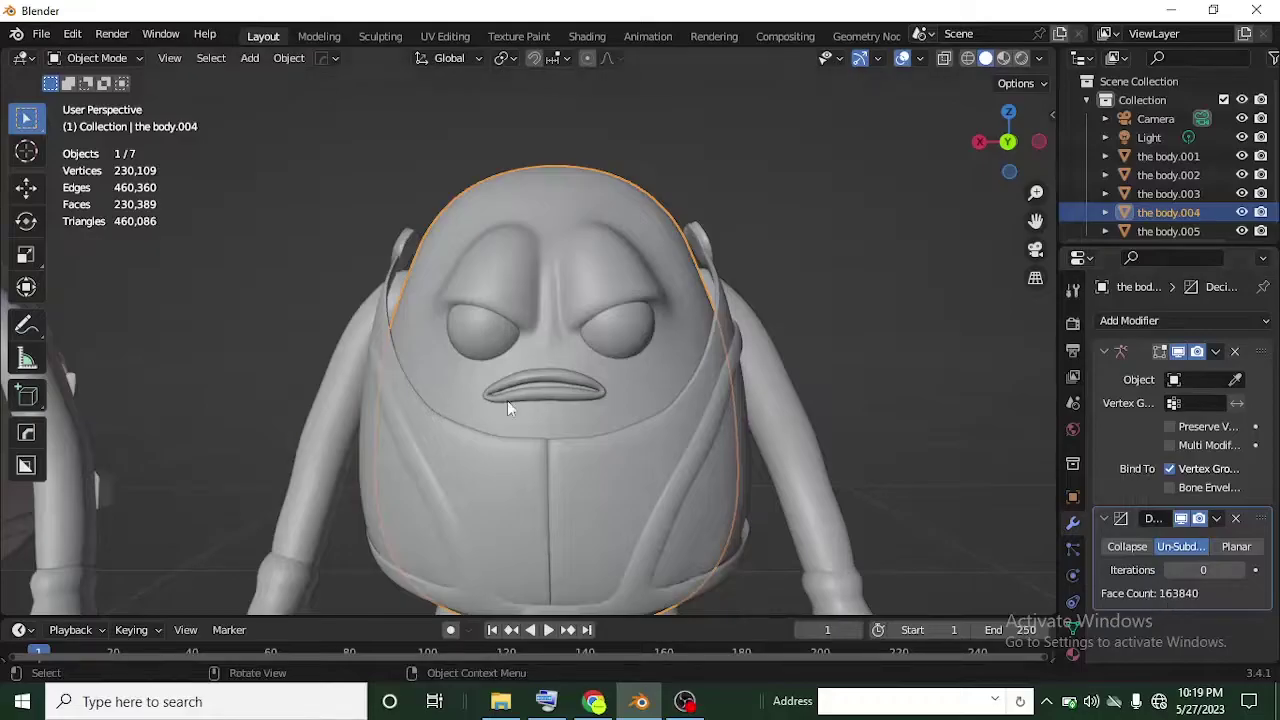
{"action": "left_click", "coordinate": [1210, 570]}
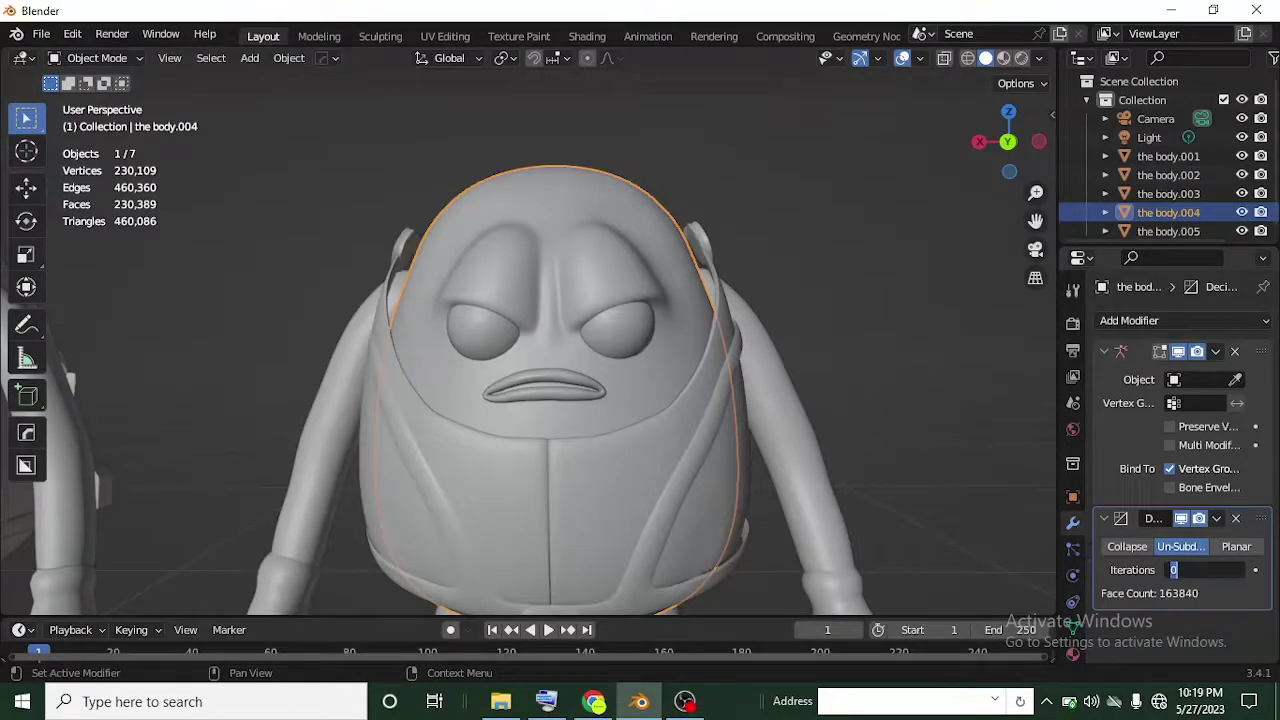
{"action": "type", "text": "2"}
{"action": "key", "text": "Return"}
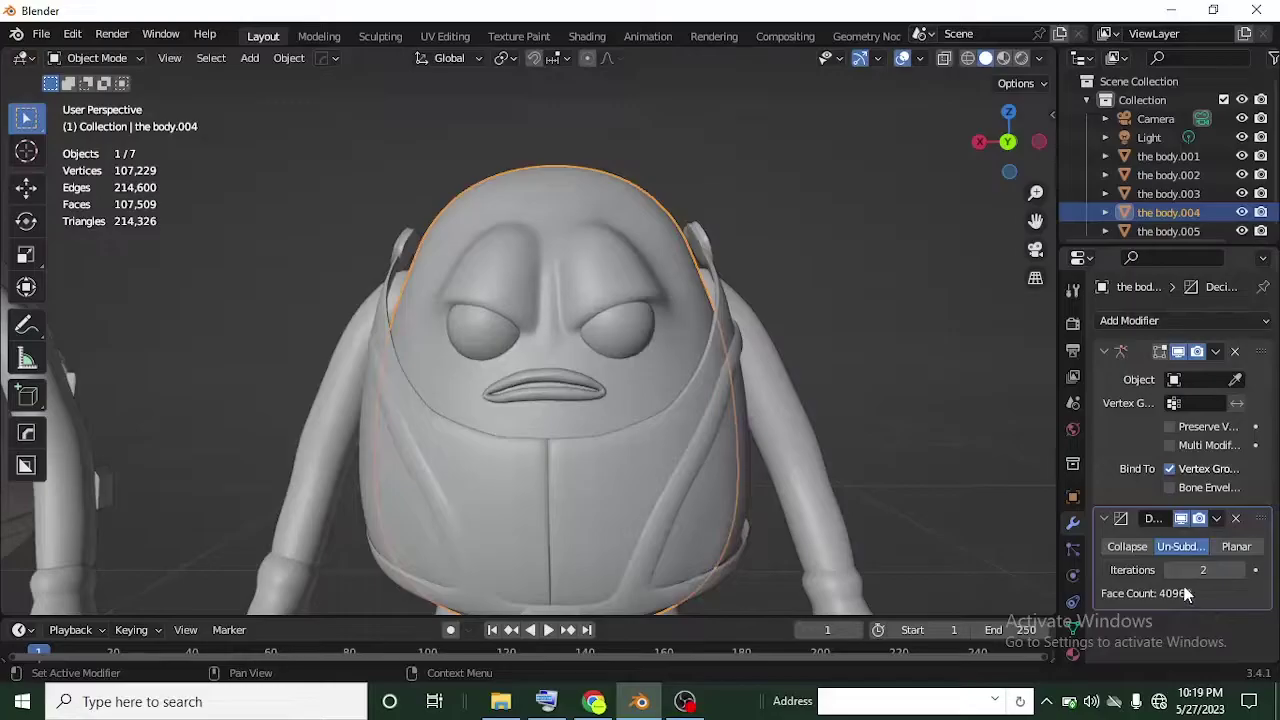
{"action": "scroll", "coordinate": [520, 252], "scroll_direction": "up", "scroll_amount": 3}
{"action": "middle_click_drag", "start_coordinate": [517, 250], "coordinate": [543, 268]}
{"action": "scroll", "coordinate": [793, 288], "scroll_direction": "up", "scroll_amount": 3}
{"action": "scroll", "coordinate": [715, 358], "scroll_direction": "down", "scroll_amount": 4}
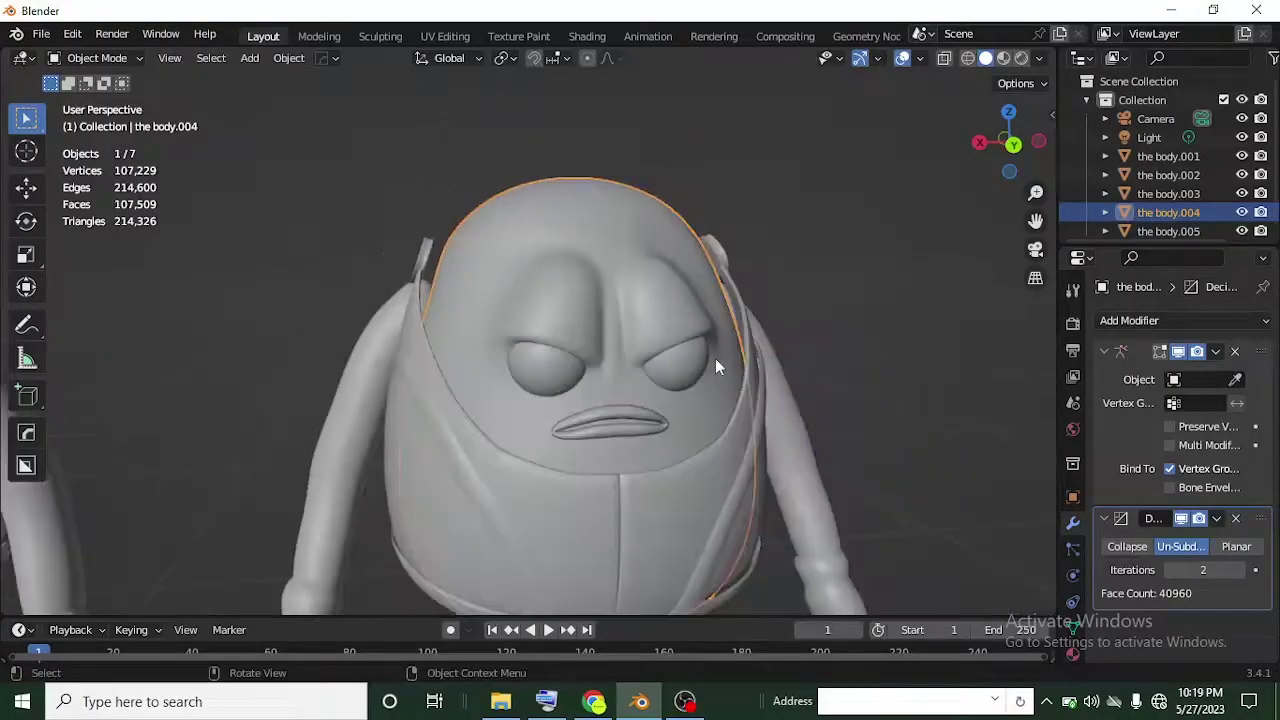
Raise Un-Subdivide iterations to 4, dropping the head to 10,240 faces.
{"action": "left_click", "coordinate": [1219, 572]}
{"action": "type", "text": "4"}
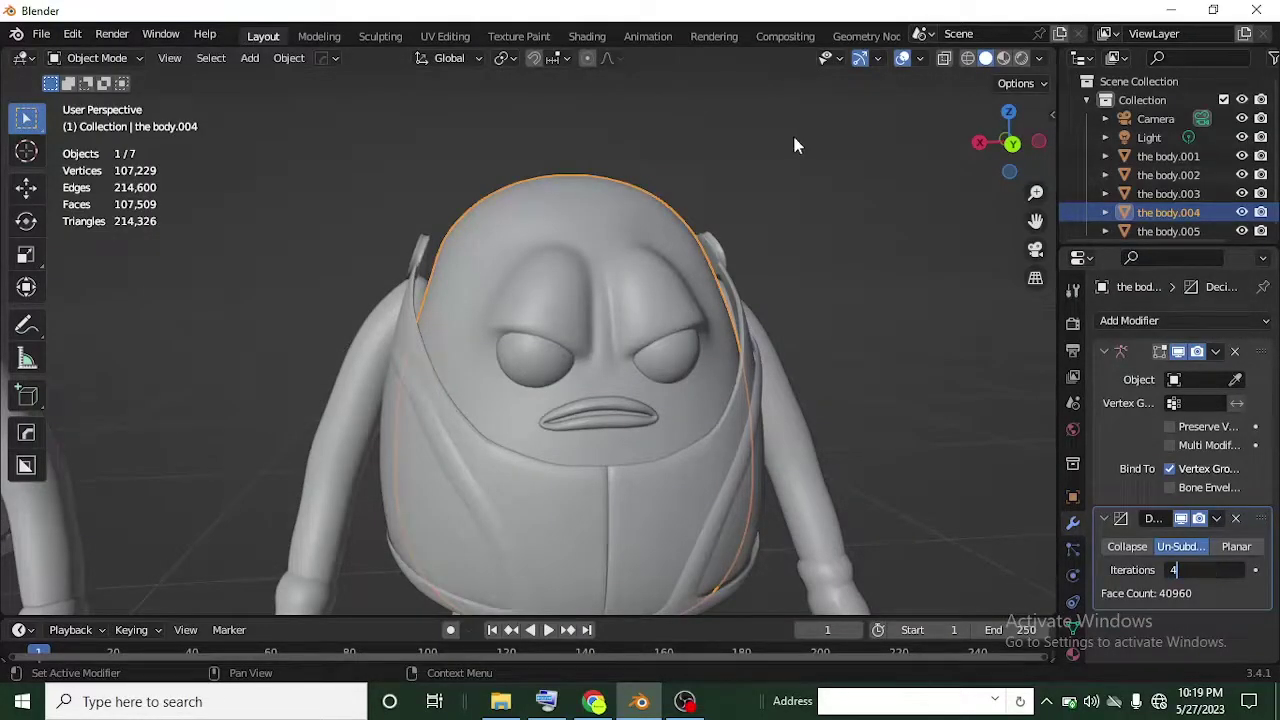
{"action": "key", "text": "Return"}
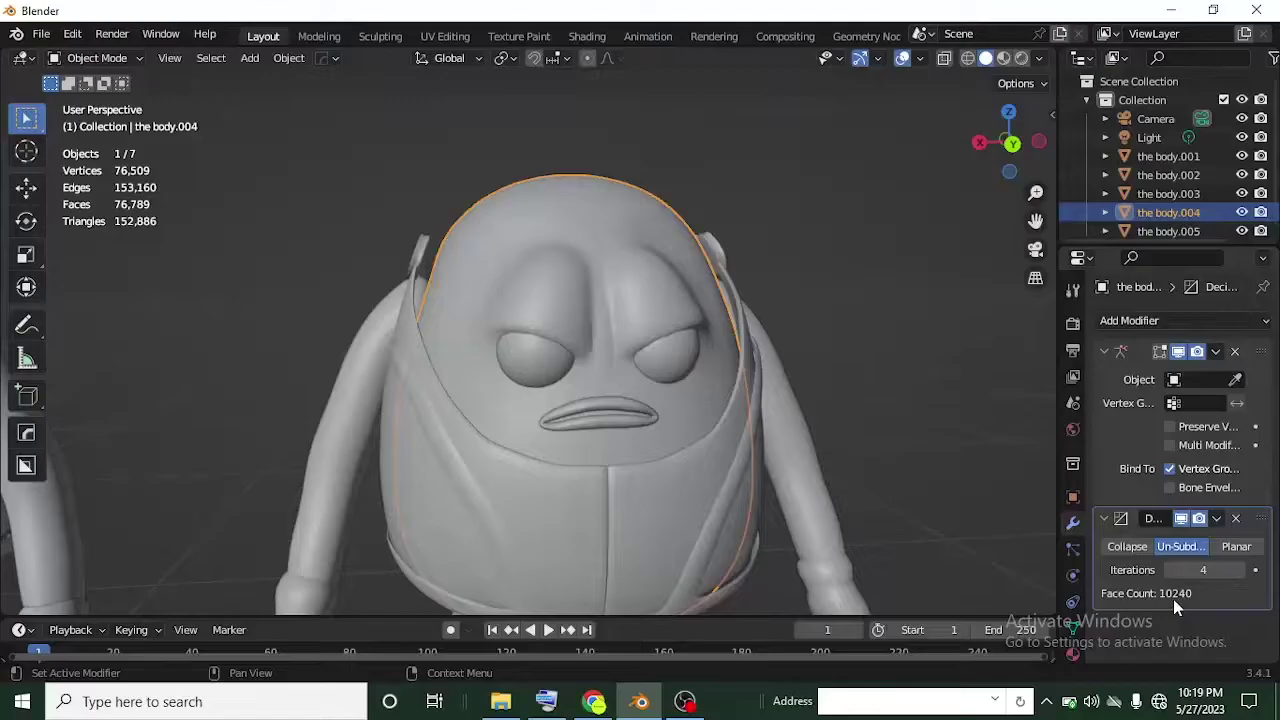
{"action": "scroll", "coordinate": [524, 349], "scroll_direction": "up", "scroll_amount": 6}
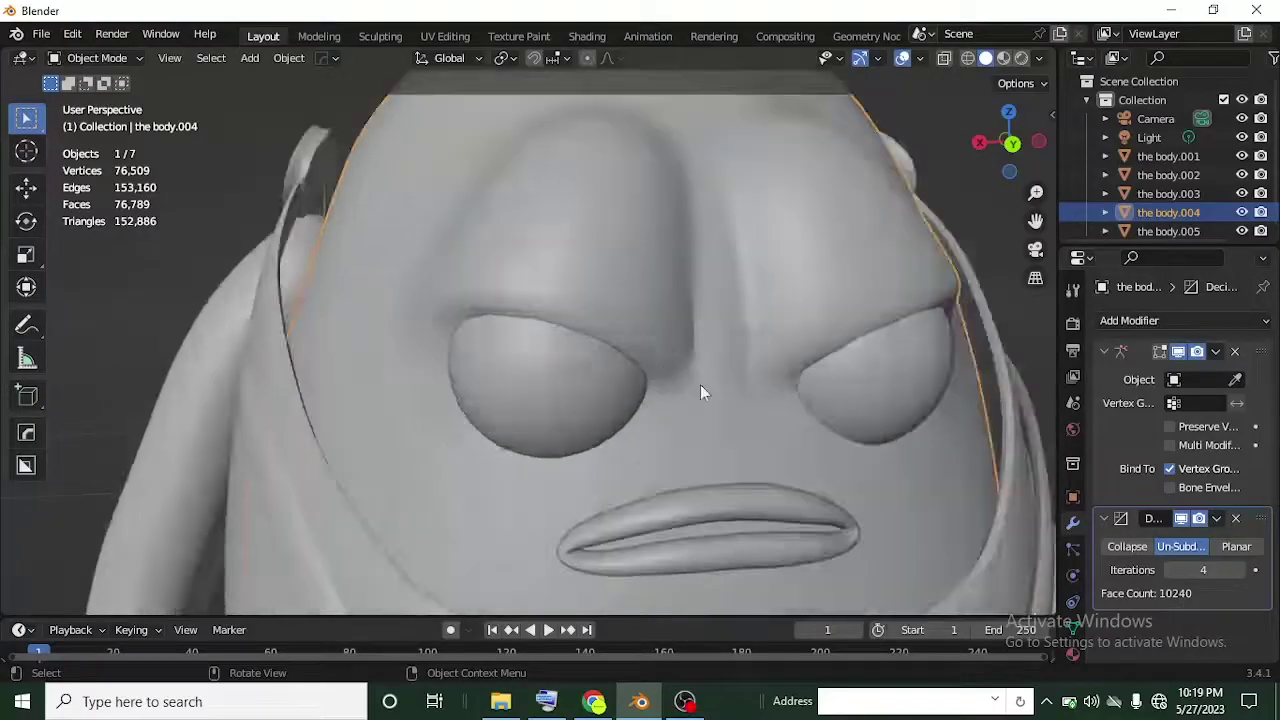
{"action": "middle_click_drag", "start_coordinate": [700, 384], "coordinate": [672, 392]}
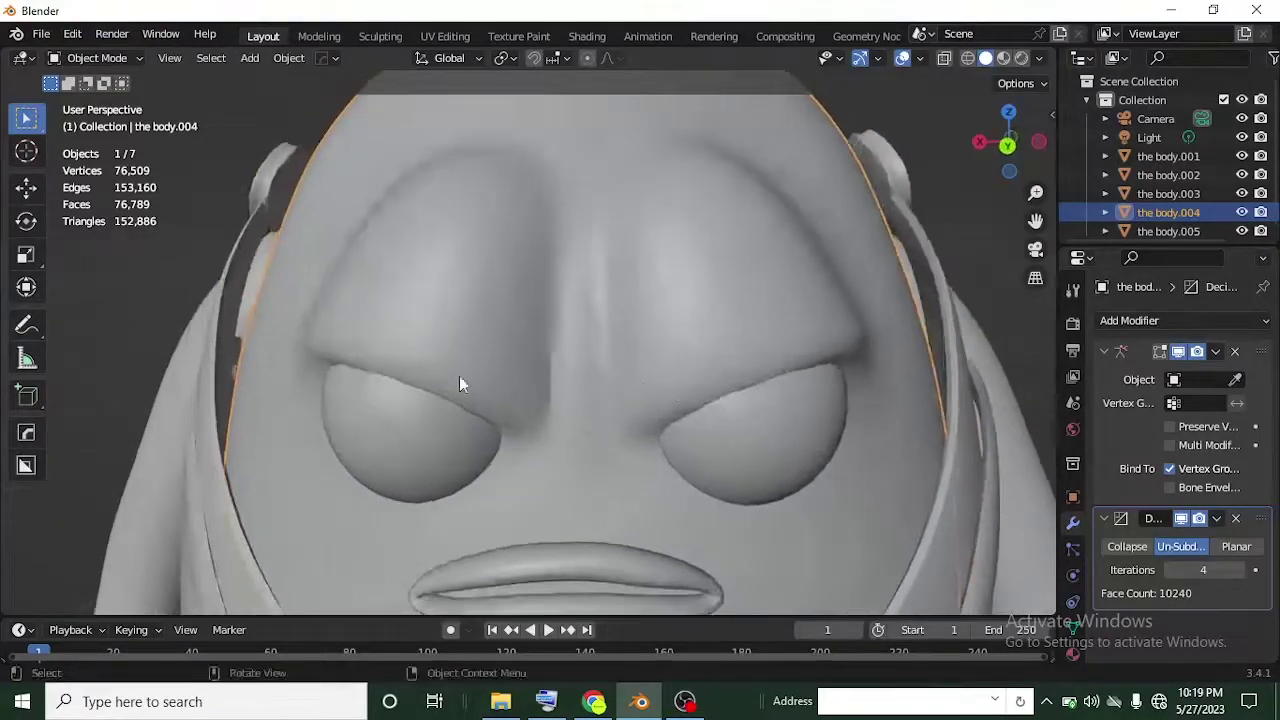
{"action": "scroll", "coordinate": [505, 430], "scroll_direction": "down", "scroll_amount": 8}
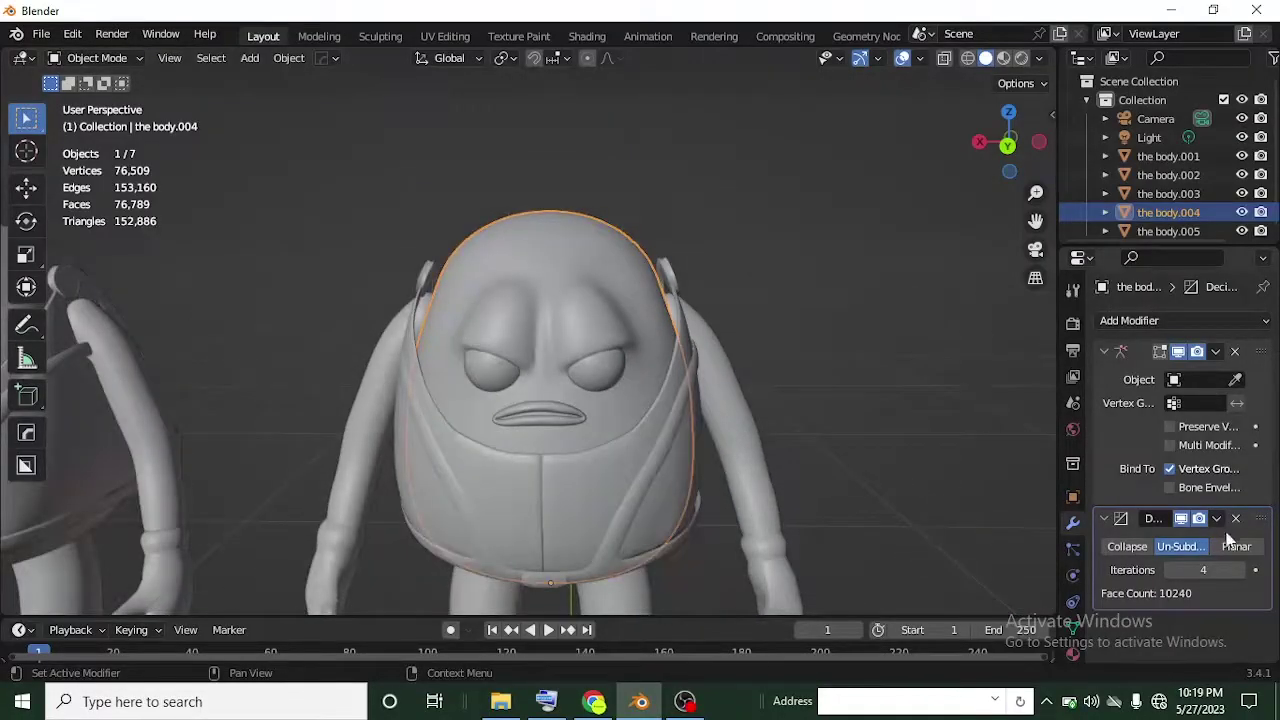
Apply the Decimate modifier permanently and select the other character copy.
{"action": "left_click", "coordinate": [1216, 520]}
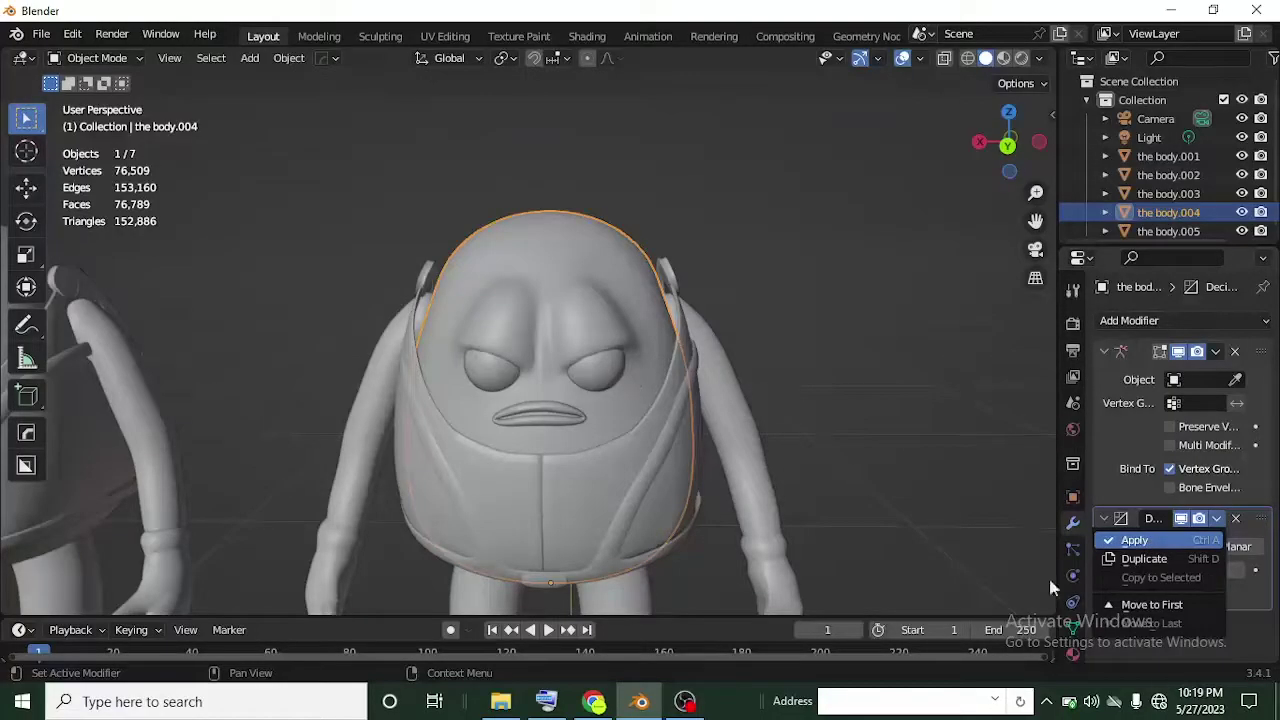
{"action": "left_click", "coordinate": [1134, 540]}
{"action": "middle_click_drag", "start_coordinate": [591, 431], "coordinate": [609, 343]}
{"action": "left_click", "coordinate": [503, 383]}
{"action": "scroll", "coordinate": [630, 470], "scroll_direction": "up", "scroll_amount": 4}
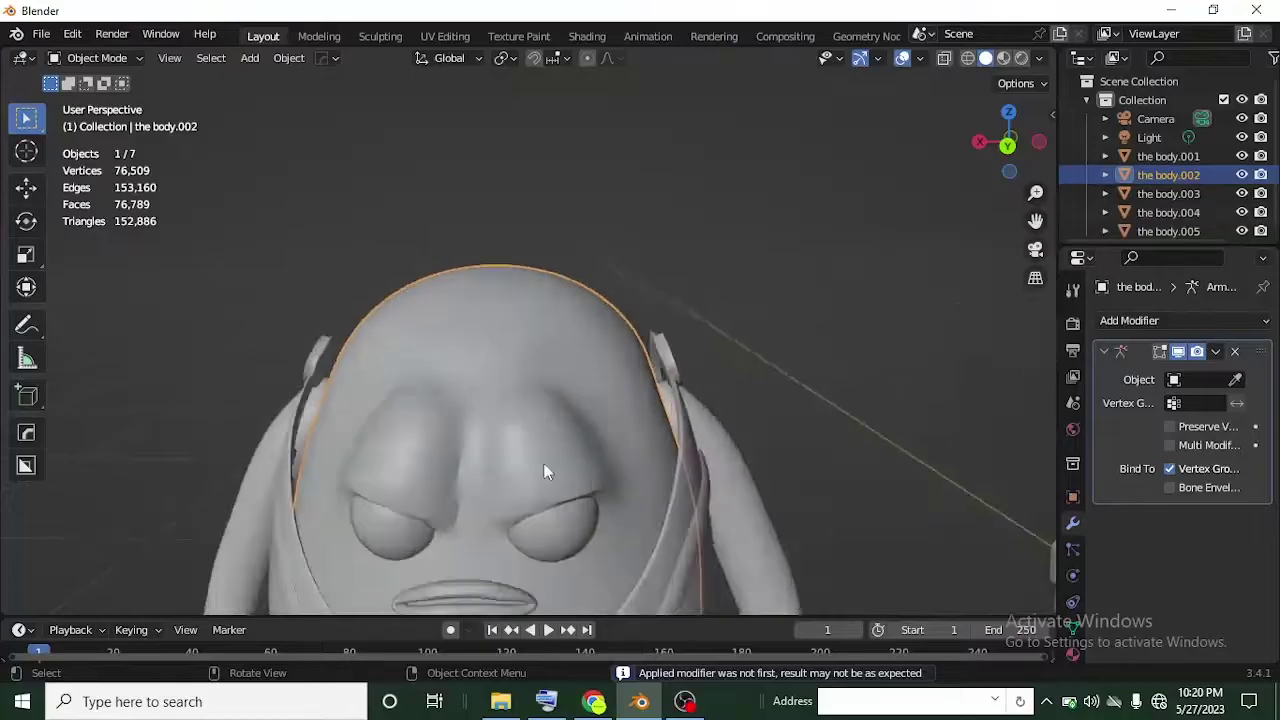
{"action": "scroll", "coordinate": [545, 466], "scroll_direction": "up", "scroll_amount": 2}
{"action": "middle_click_drag", "start_coordinate": [546, 466], "coordinate": [589, 434]}
{"action": "scroll", "coordinate": [587, 337], "scroll_direction": "up", "scroll_amount": 2}
{"action": "scroll", "coordinate": [590, 437], "scroll_direction": "up", "scroll_amount": 2}
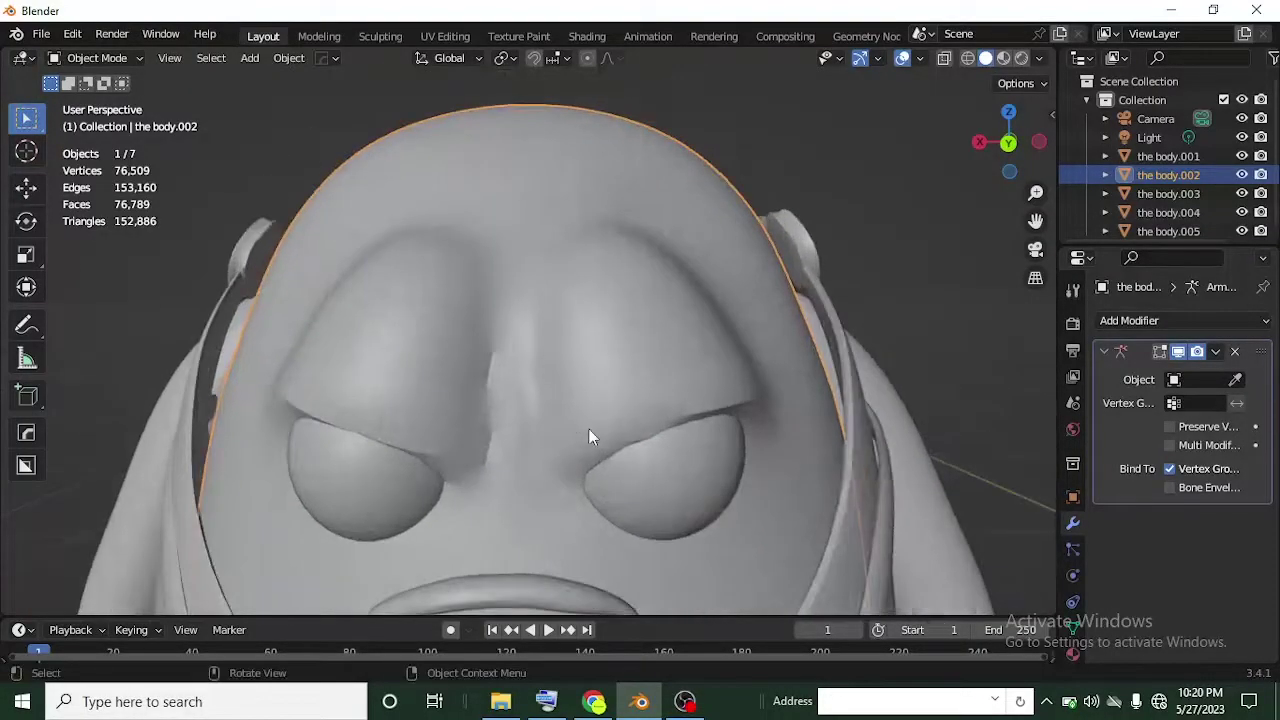
{"action": "left_click", "coordinate": [135, 59]}
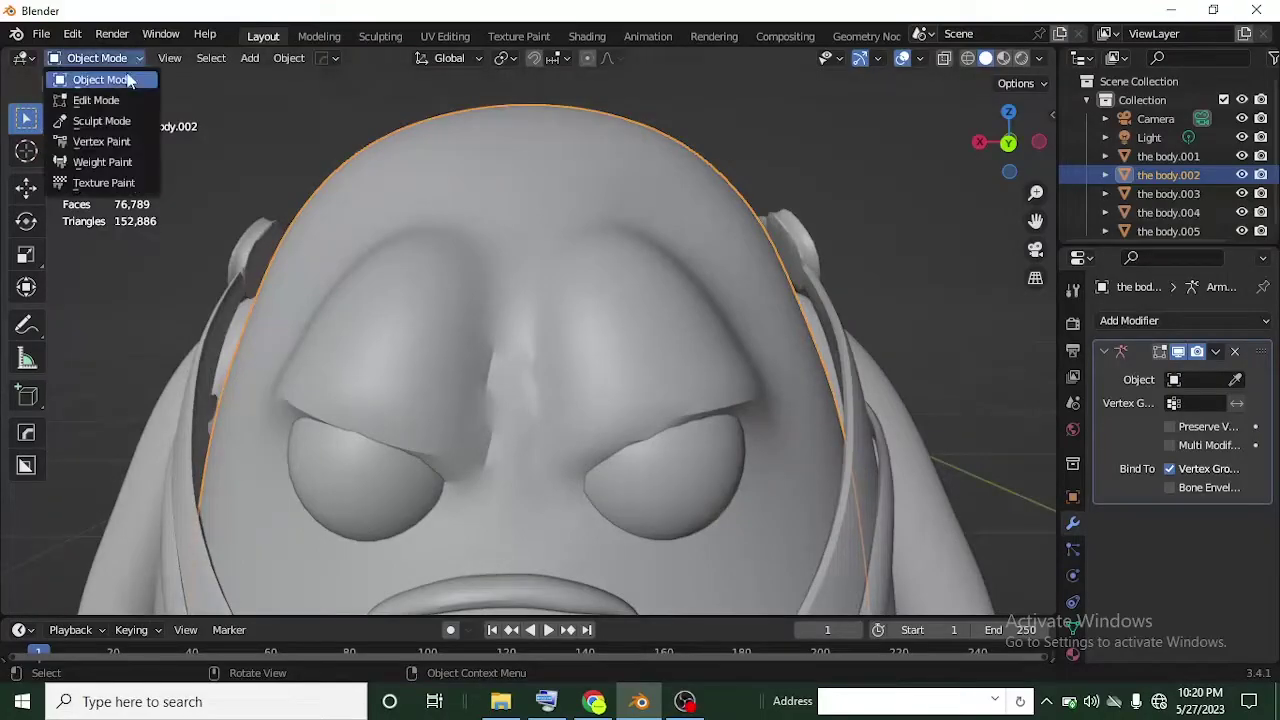
{"action": "left_click", "coordinate": [125, 82]}
{"action": "left_click", "coordinate": [129, 57]}
{"action": "left_click", "coordinate": [96, 100]}
{"action": "scroll", "coordinate": [521, 370], "scroll_direction": "down", "scroll_amount": 3}
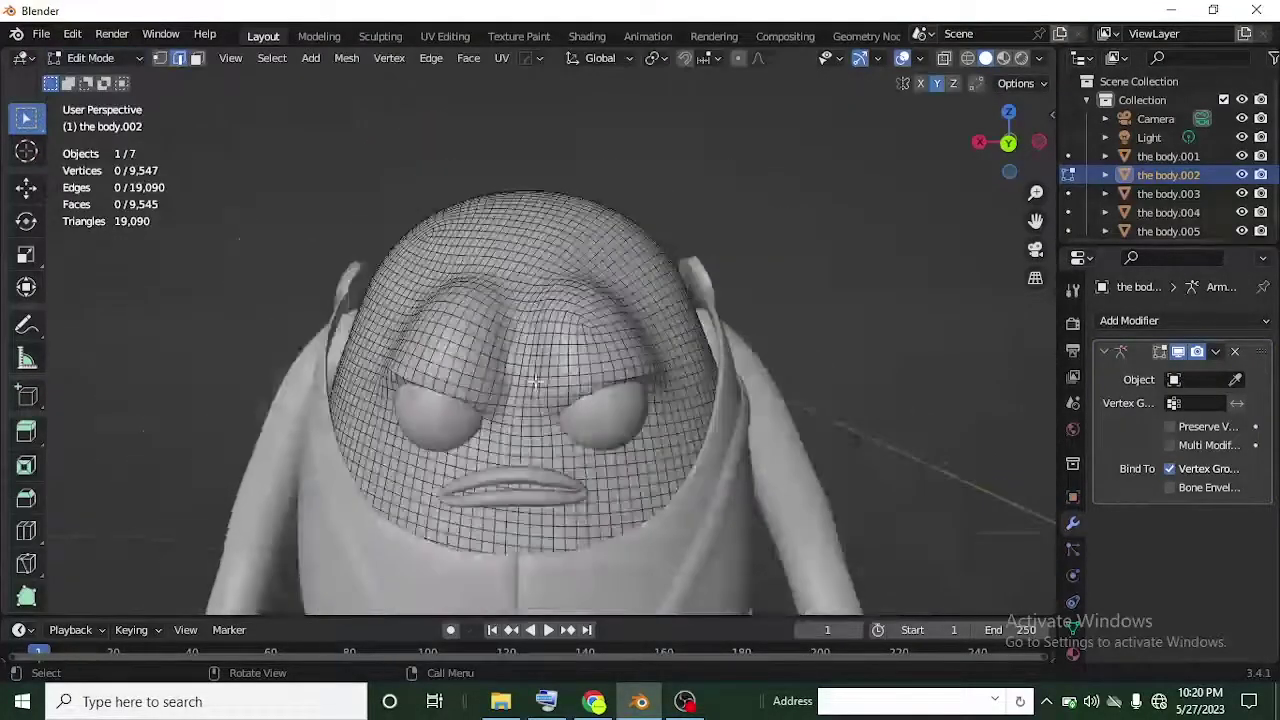
{"action": "scroll", "coordinate": [521, 370], "scroll_direction": "up", "scroll_amount": 2}
{"action": "left_click", "coordinate": [110, 58]}
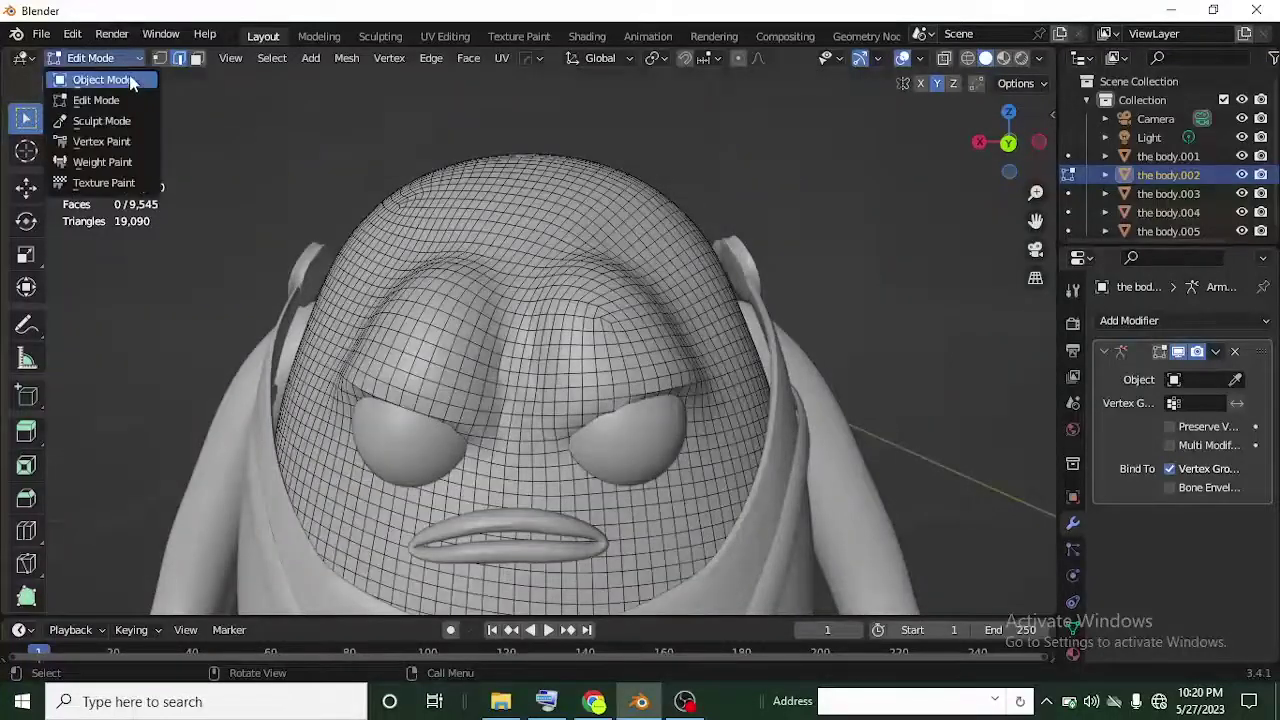
{"action": "left_click", "coordinate": [104, 80]}
{"action": "scroll", "coordinate": [640, 418], "scroll_direction": "up", "scroll_amount": 2}
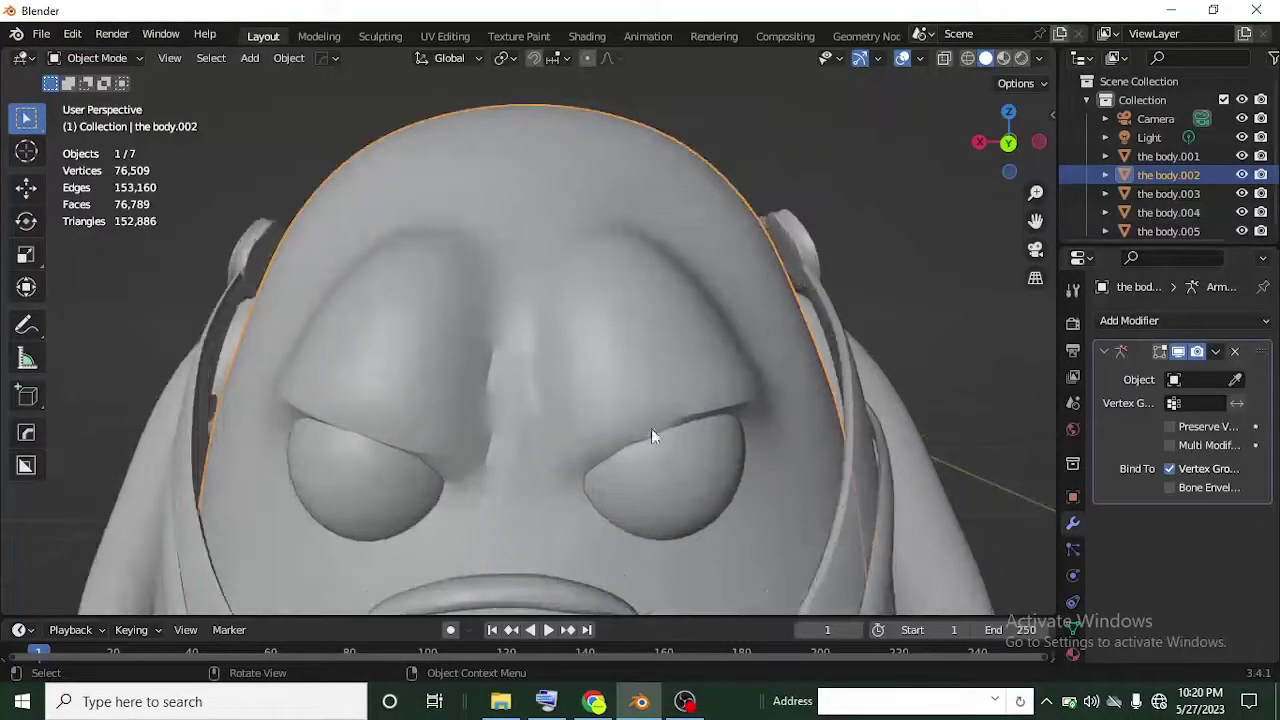
{"action": "scroll", "coordinate": [650, 430], "scroll_direction": "down", "scroll_amount": 2}
{"action": "scroll", "coordinate": [507, 378], "scroll_direction": "down", "scroll_amount": 4}
{"action": "middle_click_drag", "start_coordinate": [758, 398], "coordinate": [314, 389], "text": "shift"}
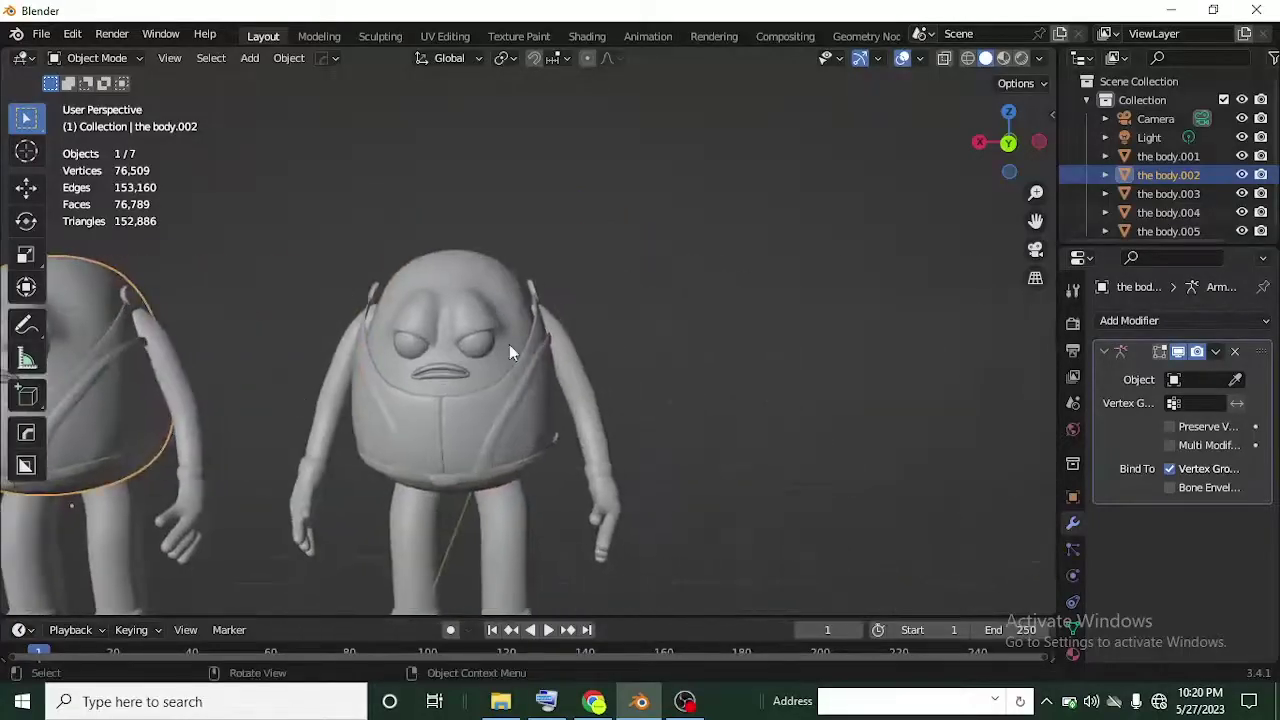
{"action": "scroll", "coordinate": [386, 371], "scroll_direction": "up", "scroll_amount": 4}
{"action": "middle_click_drag", "start_coordinate": [386, 371], "coordinate": [517, 394], "text": "shift"}
{"action": "scroll", "coordinate": [517, 394], "scroll_direction": "up", "scroll_amount": 1}
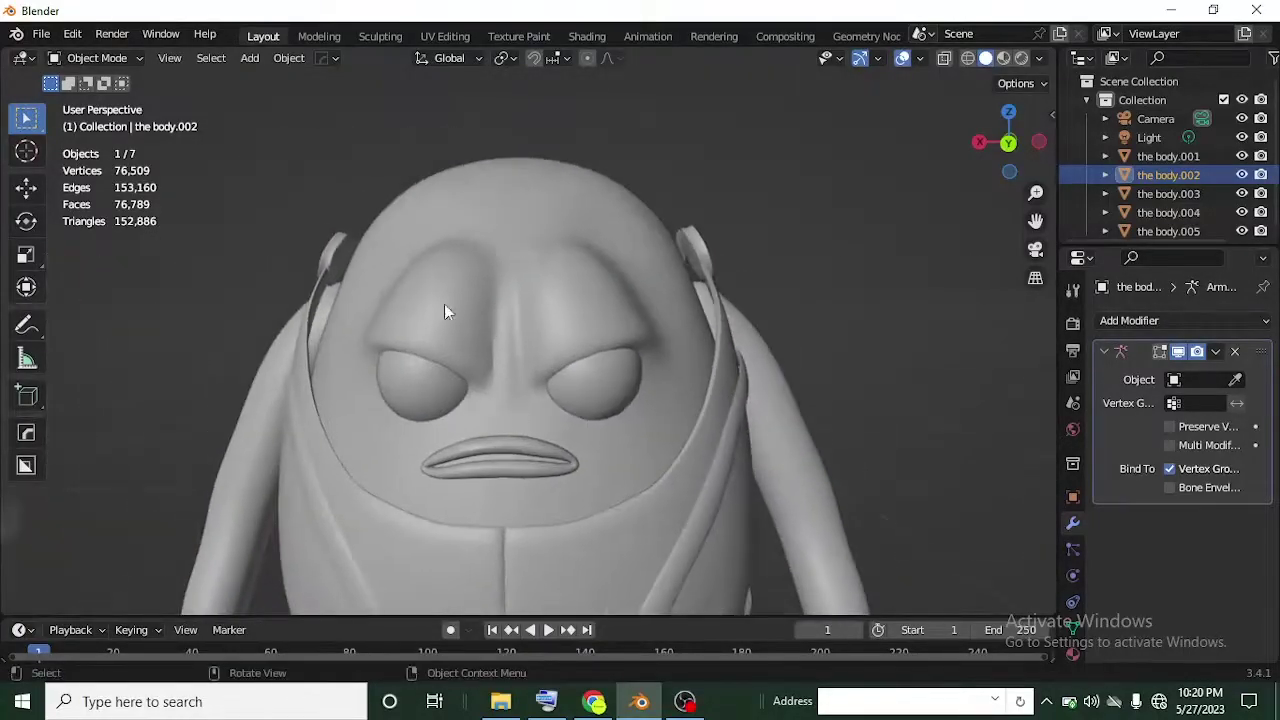
Put body.004 in Edit Mode and frame both characters to compare its 10,240-face wireframe.
{"action": "left_click", "coordinate": [496, 205]}
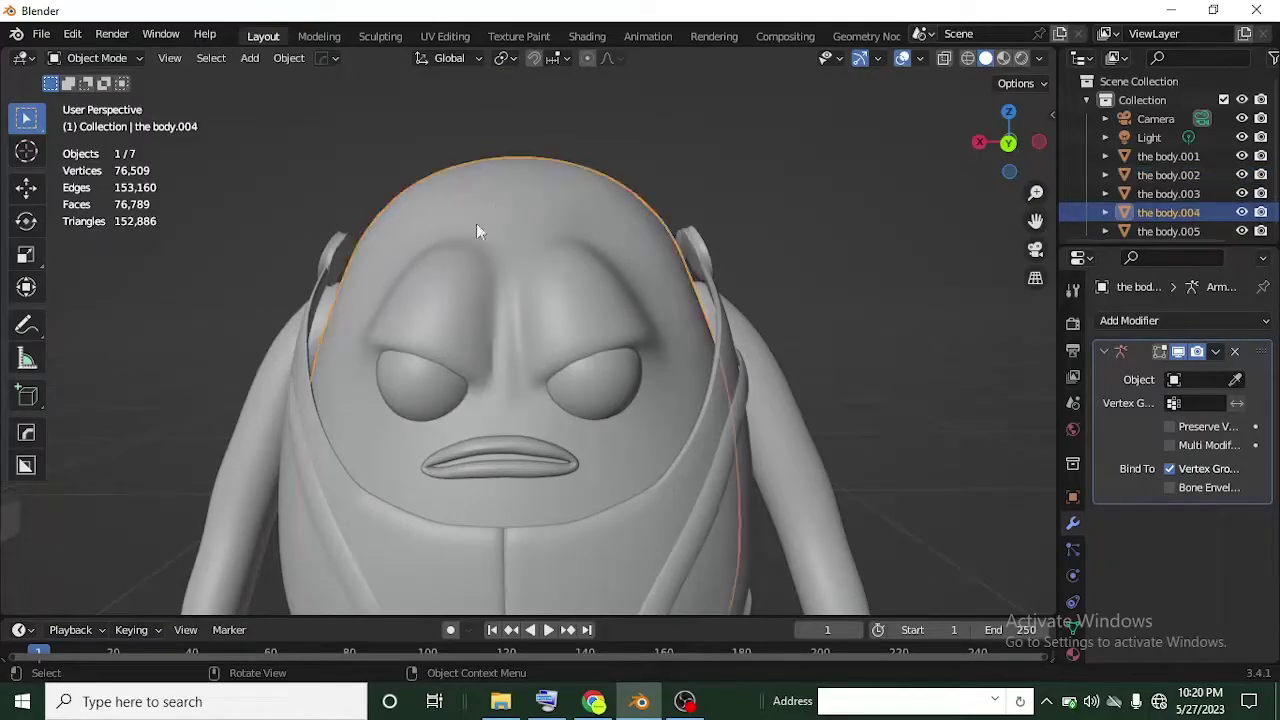
{"action": "left_click", "coordinate": [118, 58]}
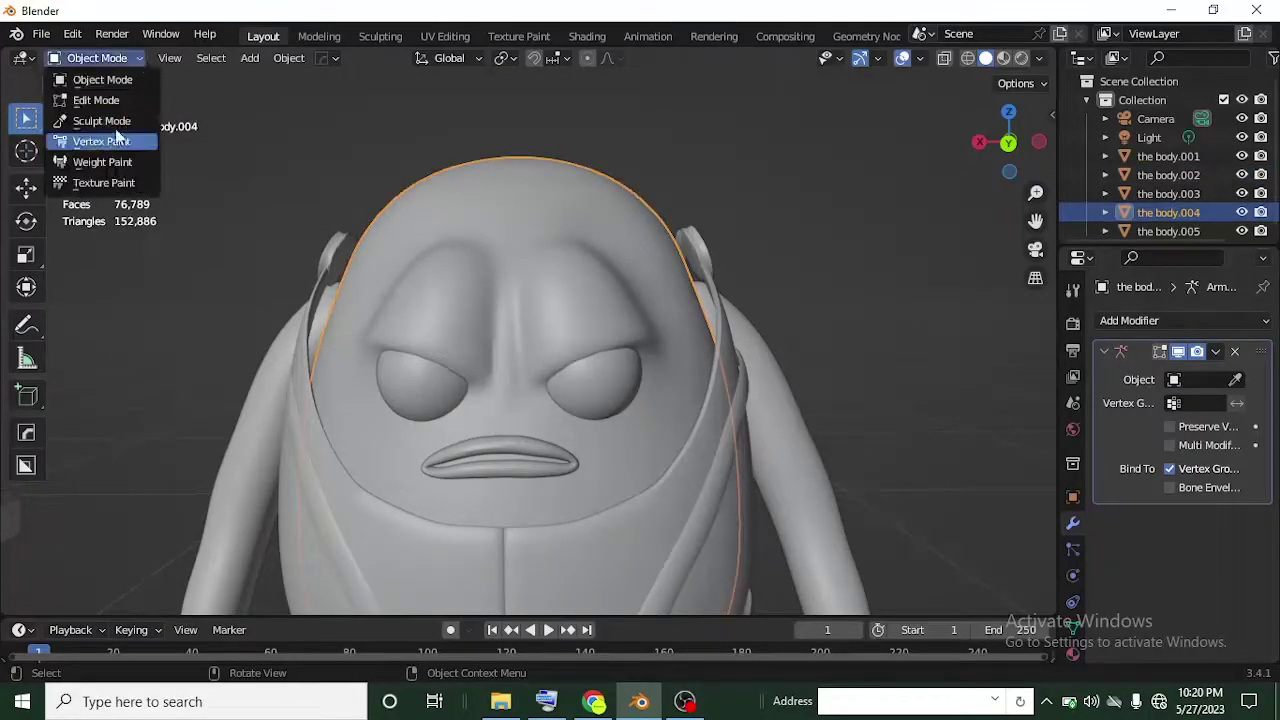
{"action": "left_click", "coordinate": [115, 101]}
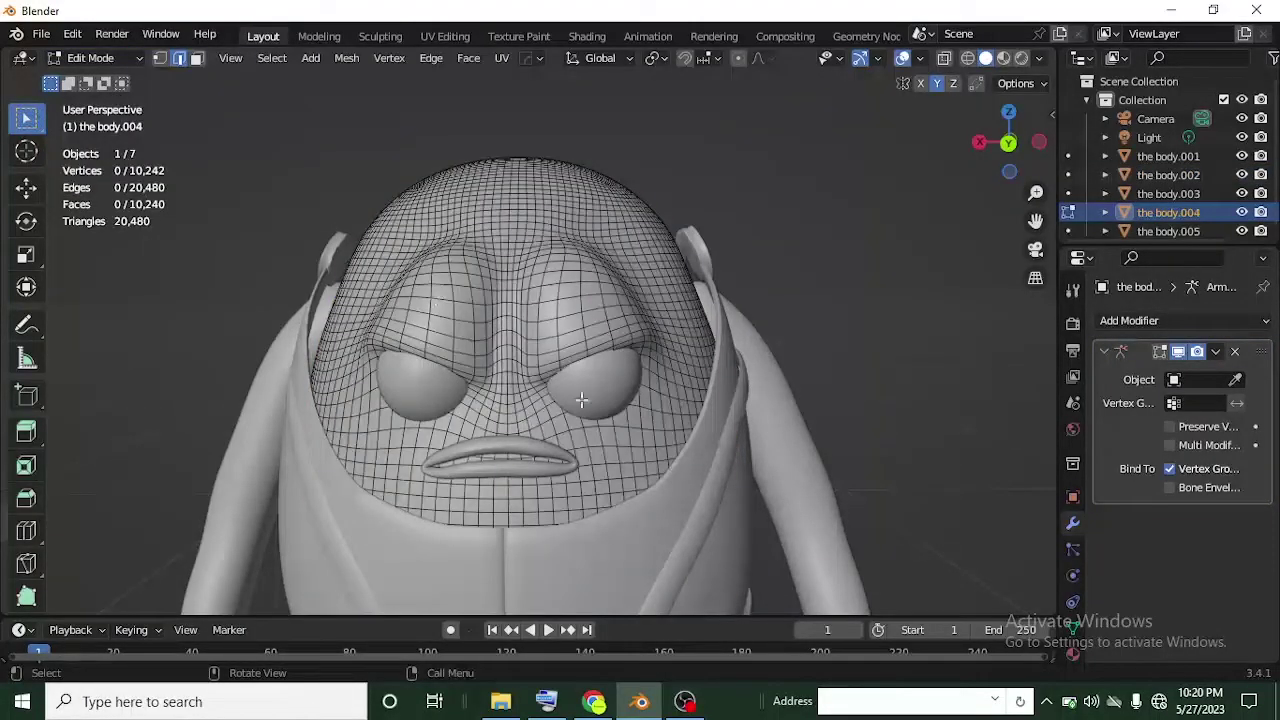
{"action": "scroll", "coordinate": [535, 358], "scroll_direction": "down", "scroll_amount": 6}
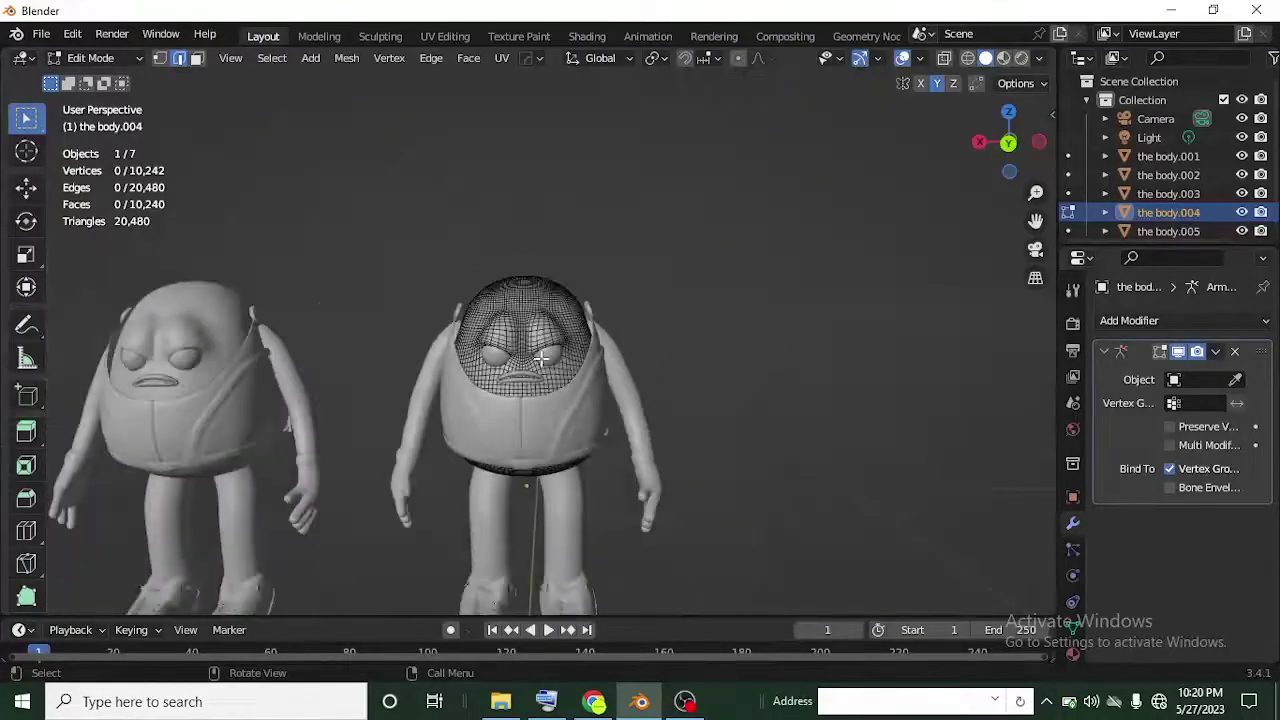
{"action": "middle_click_drag", "start_coordinate": [530, 358], "coordinate": [1105, 513]}
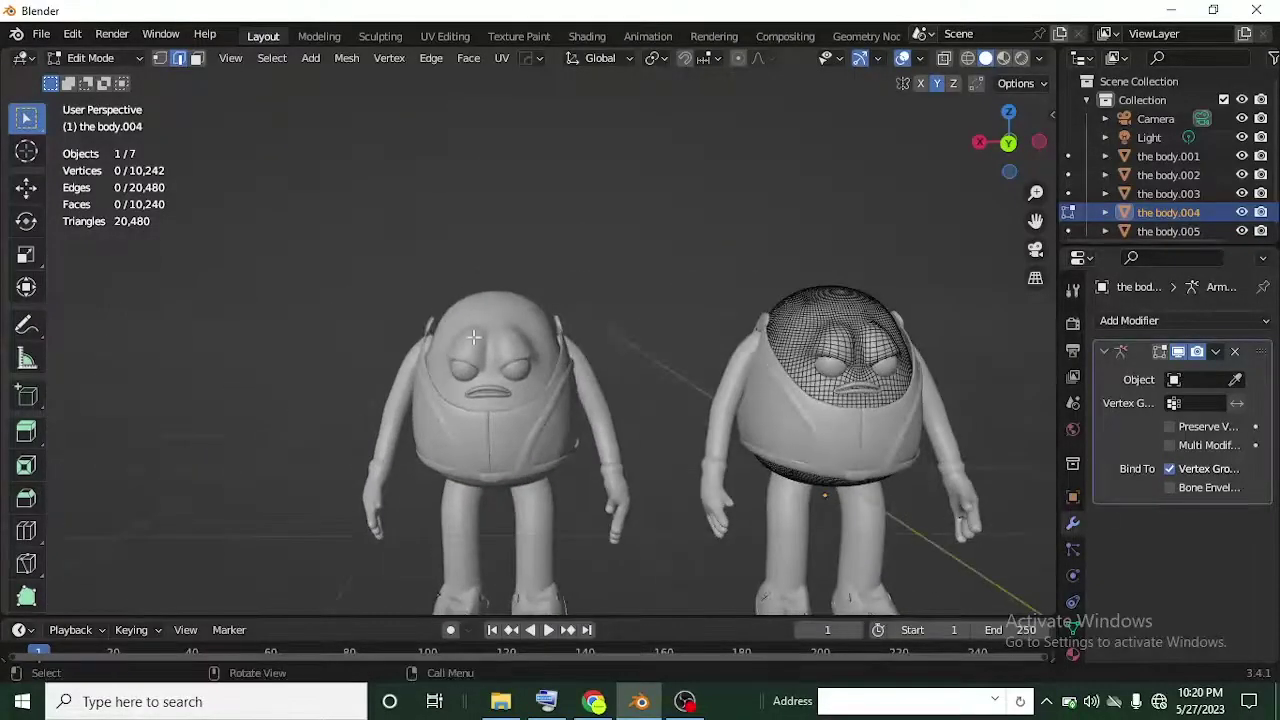